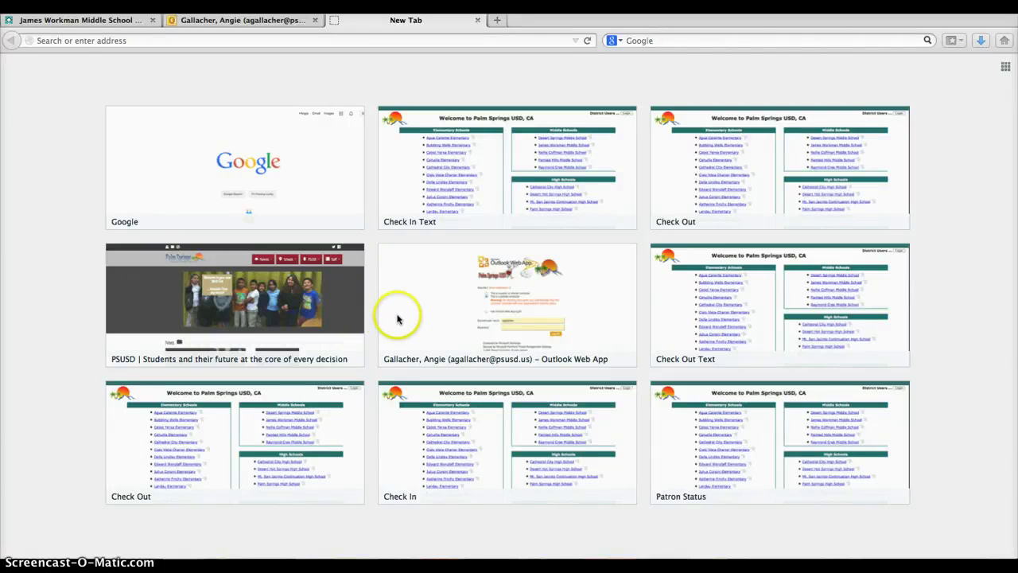
Search Google for 'jwms library'
click(295, 199)
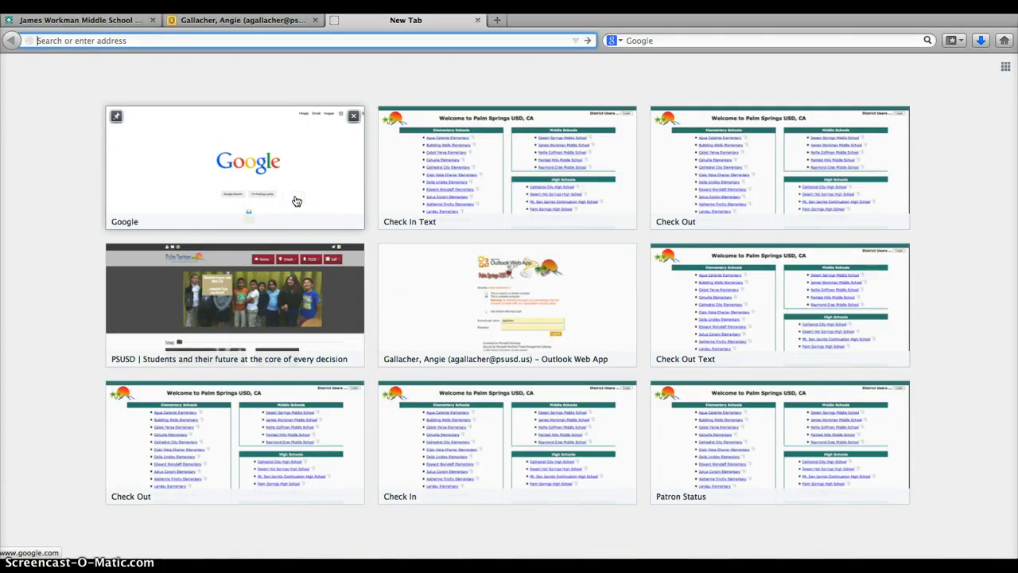
click(298, 179)
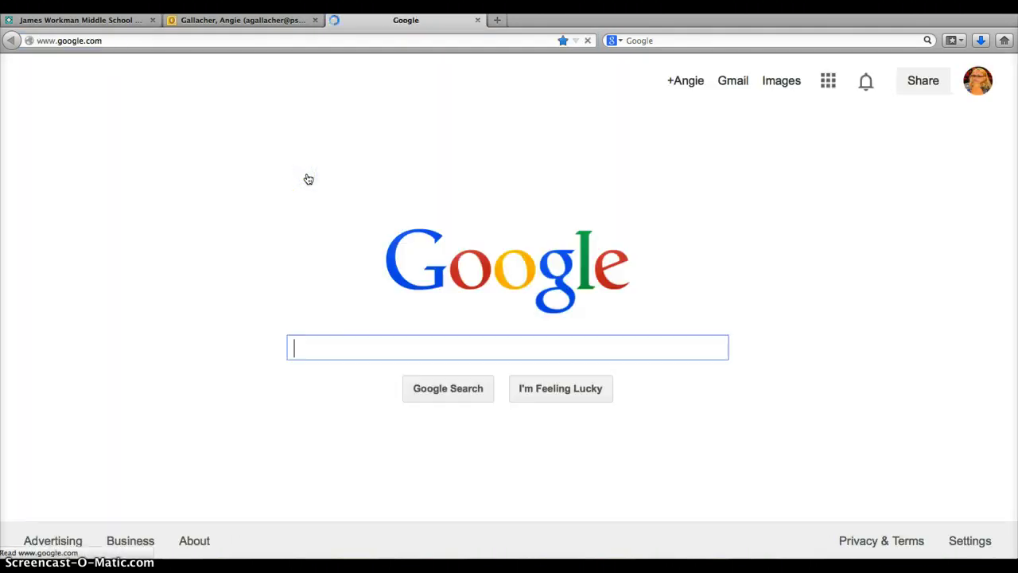
text(jw)
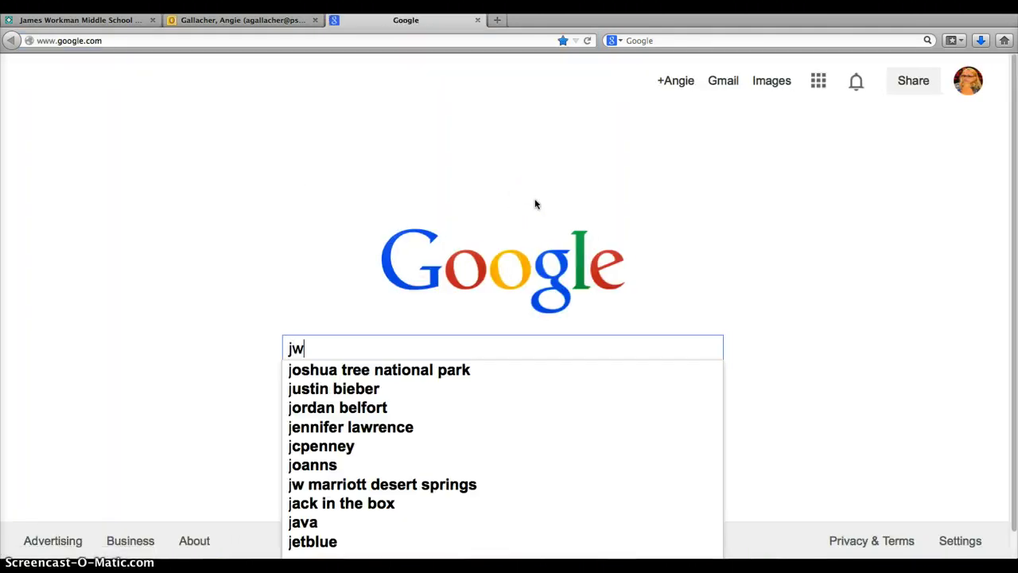
text(ms library)
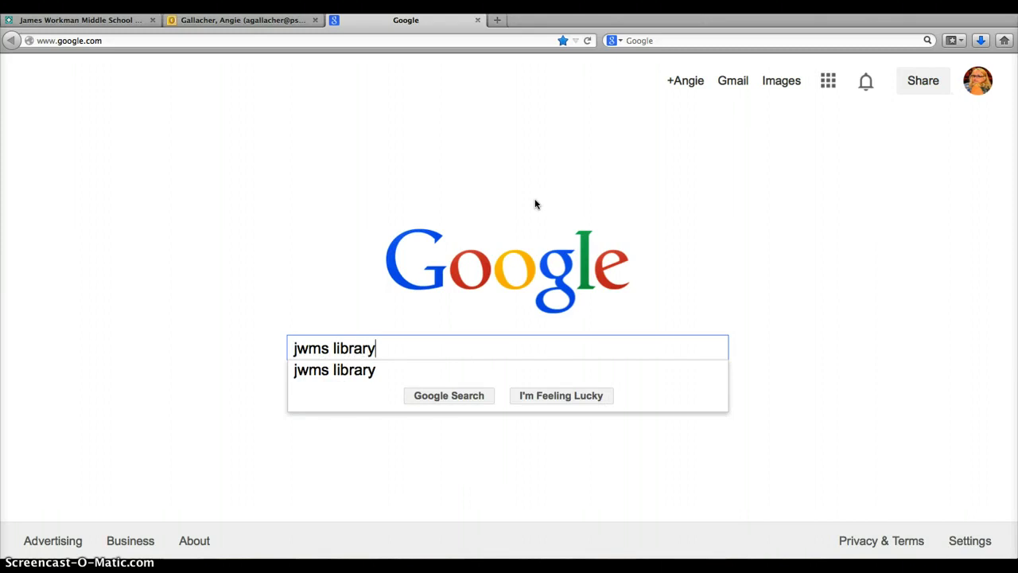
key(Return)
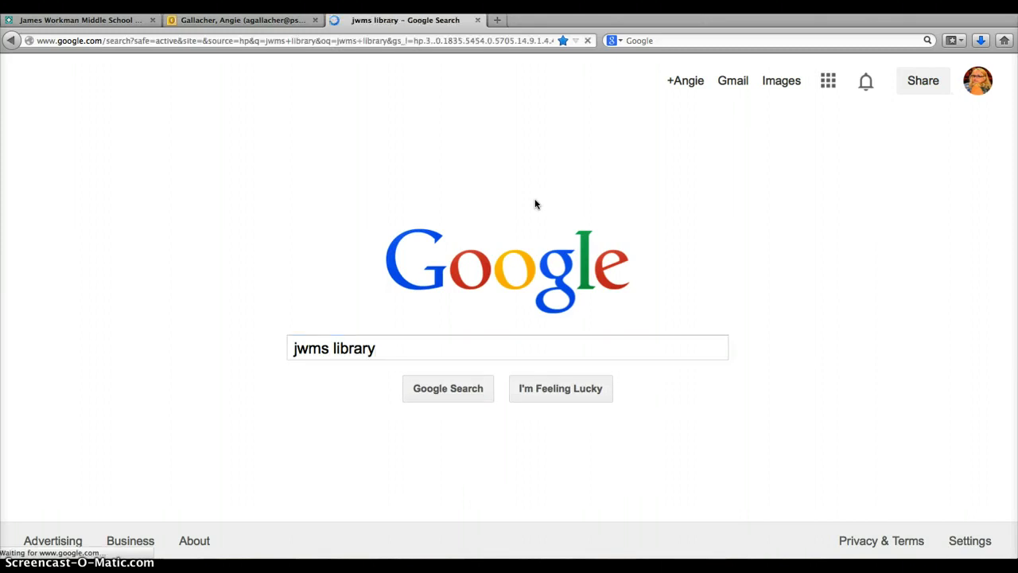
Open the James Workman Middle School Library site and find its Library Catalog/ebooks/Databases links
click(237, 220)
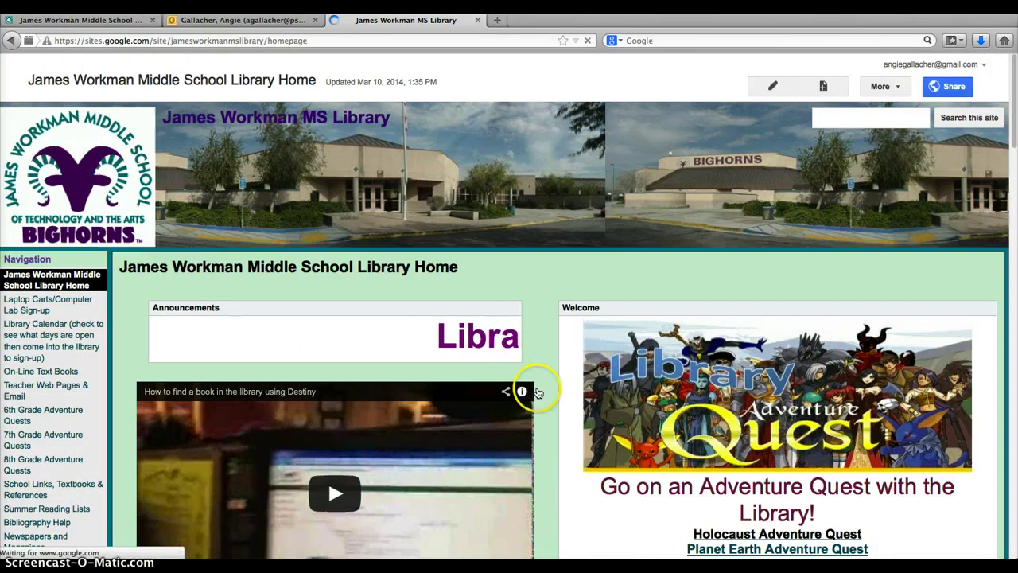
scroll(577, 394, down, 10)
scroll(583, 396, up, 3)
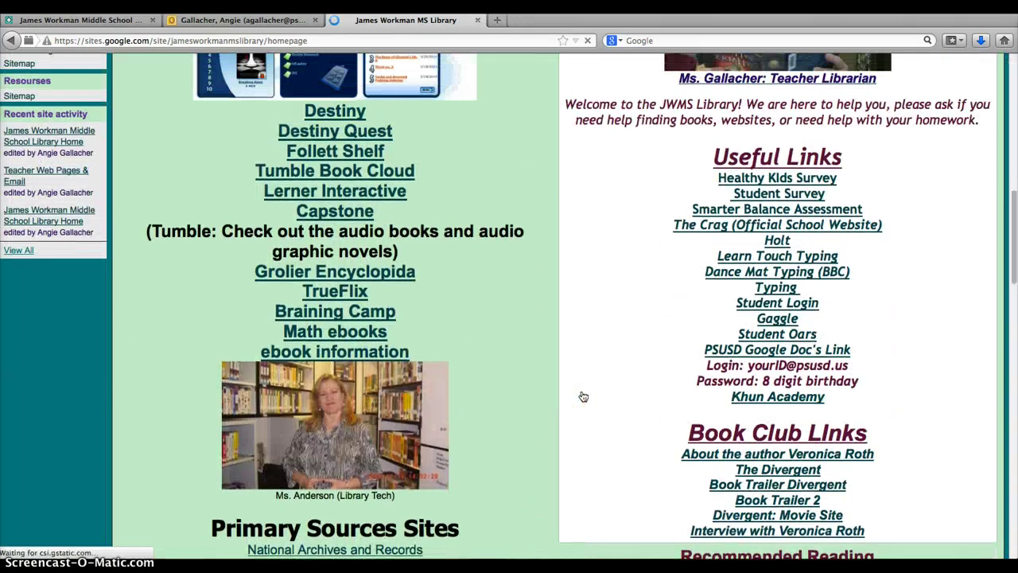
scroll(582, 395, up, 2)
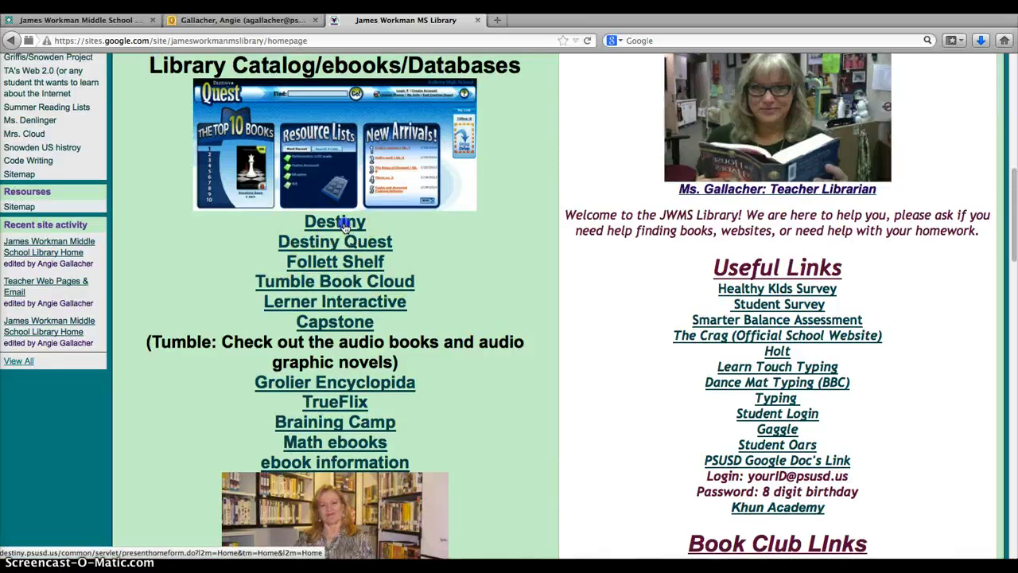
Open the Destiny catalog and search for 'diary of a wimpy kid'
click(343, 226)
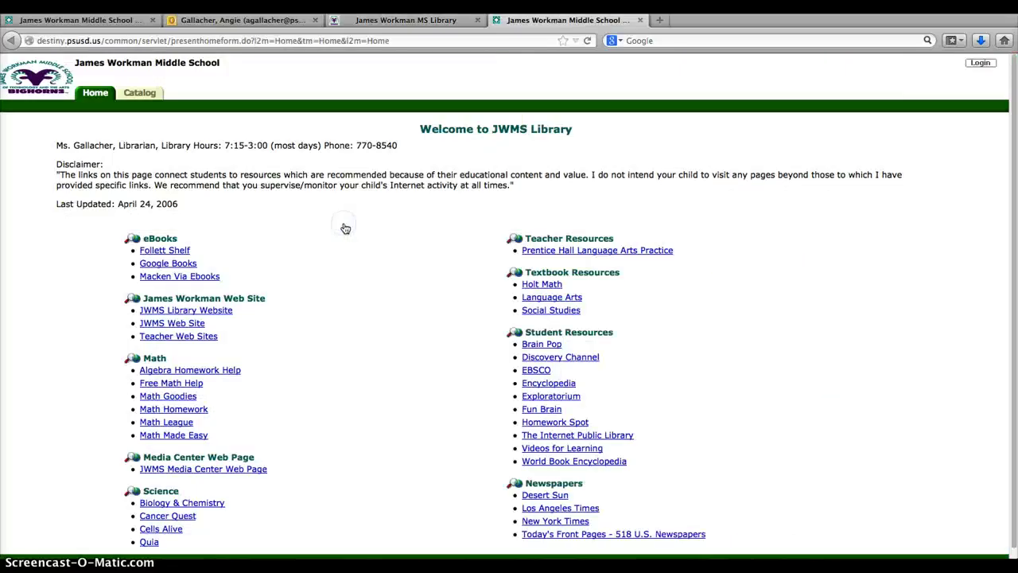
click(150, 96)
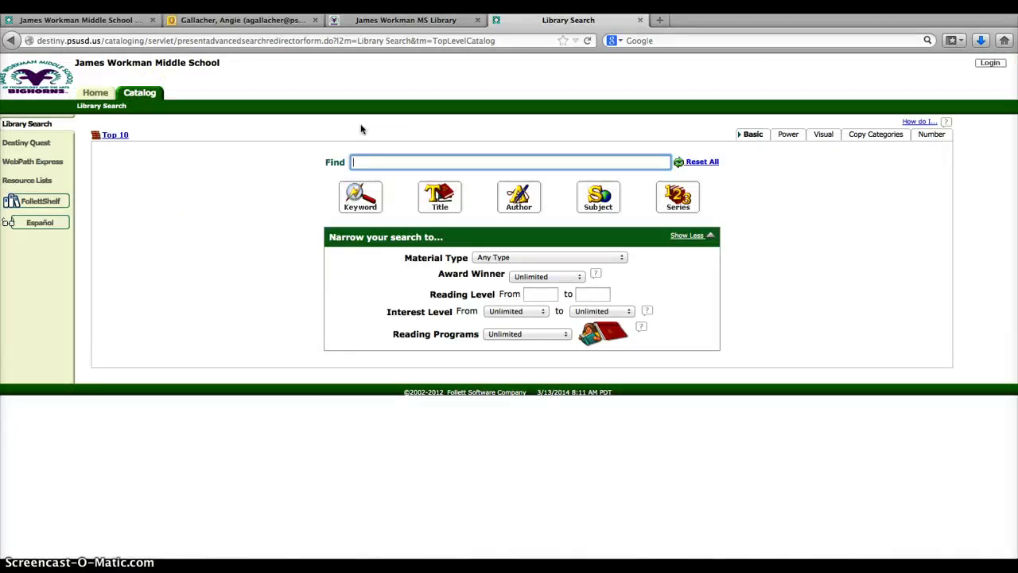
text(di)
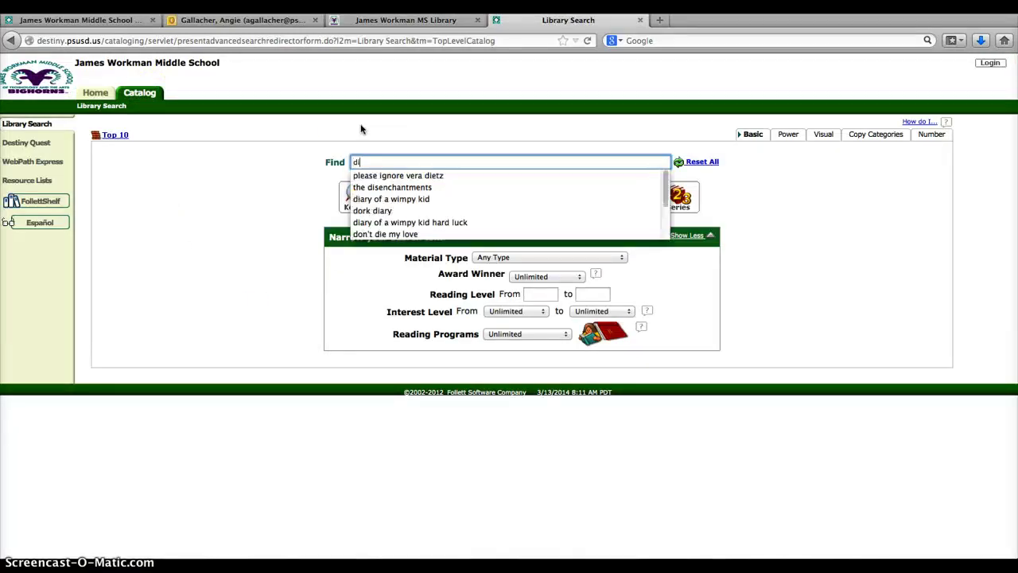
text(ary )
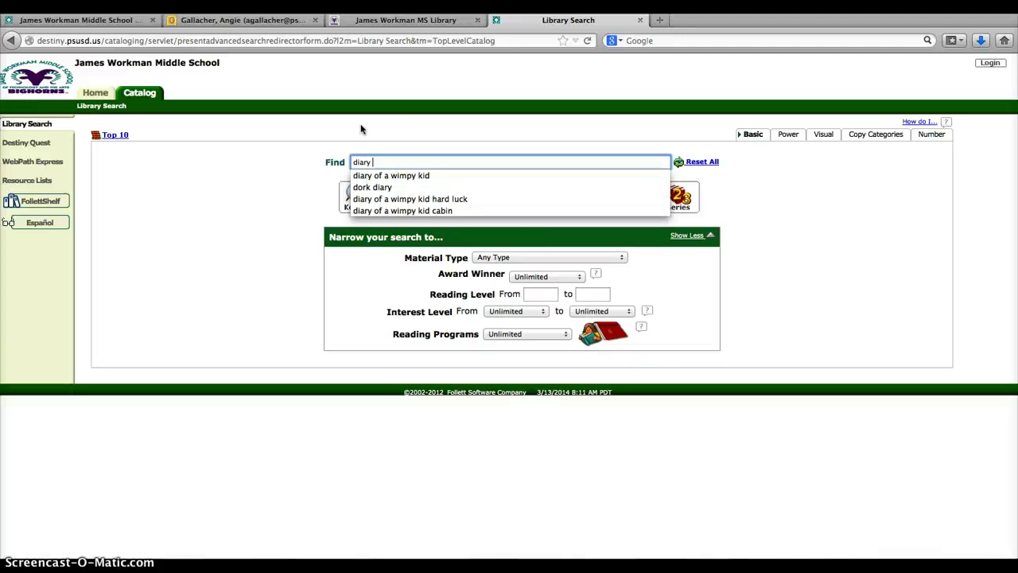
text(of a wimp)
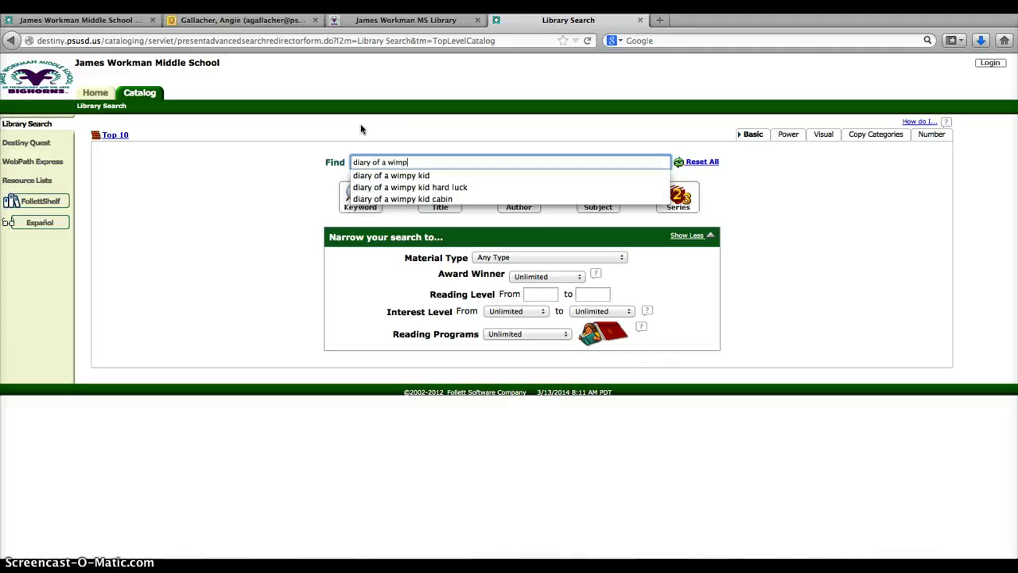
text(y kid)
key(Return)
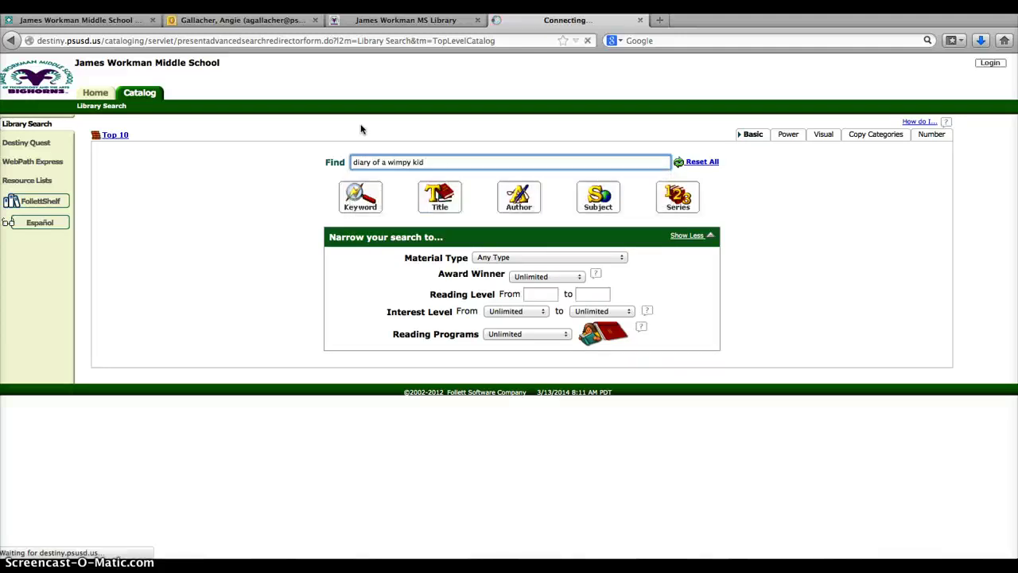
Scroll through the 22 'diary of a wimpy kid' results and back to the top
click(407, 340)
scroll(407, 340, down, 10)
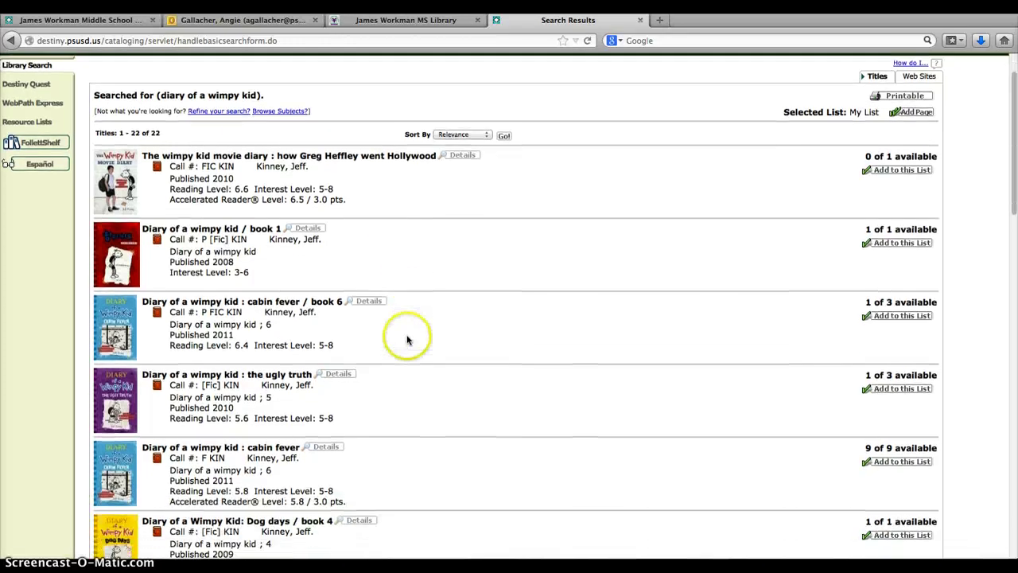
scroll(409, 339, down, 8)
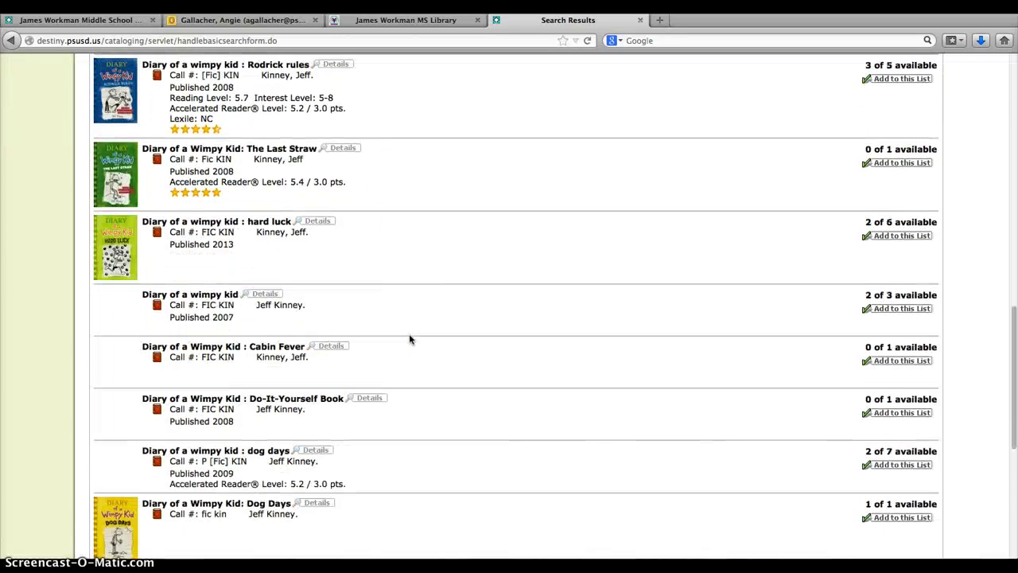
scroll(409, 336, up, 15)
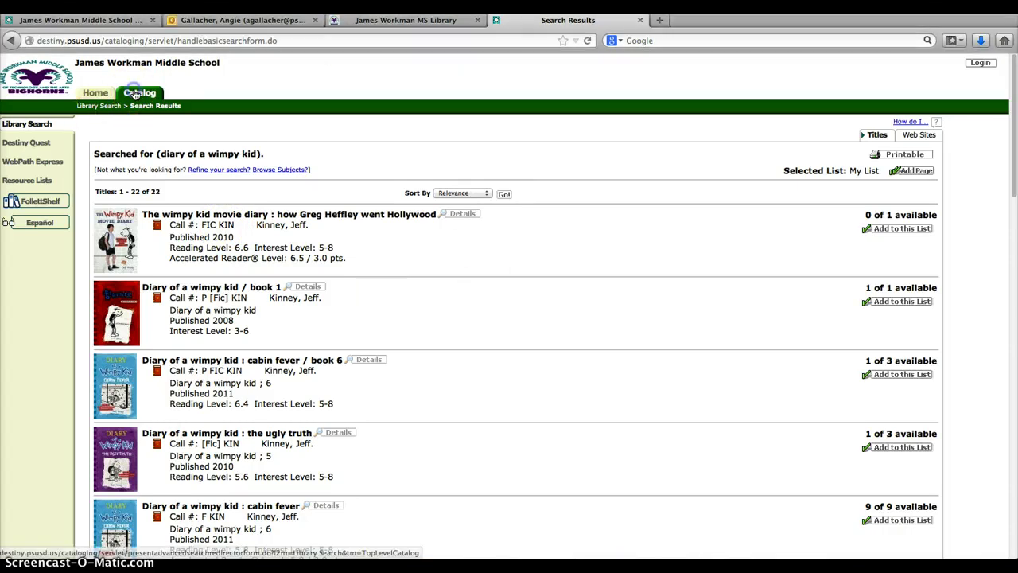
Start a new Library Search for 'rabbit', returning 82 titles
click(28, 125)
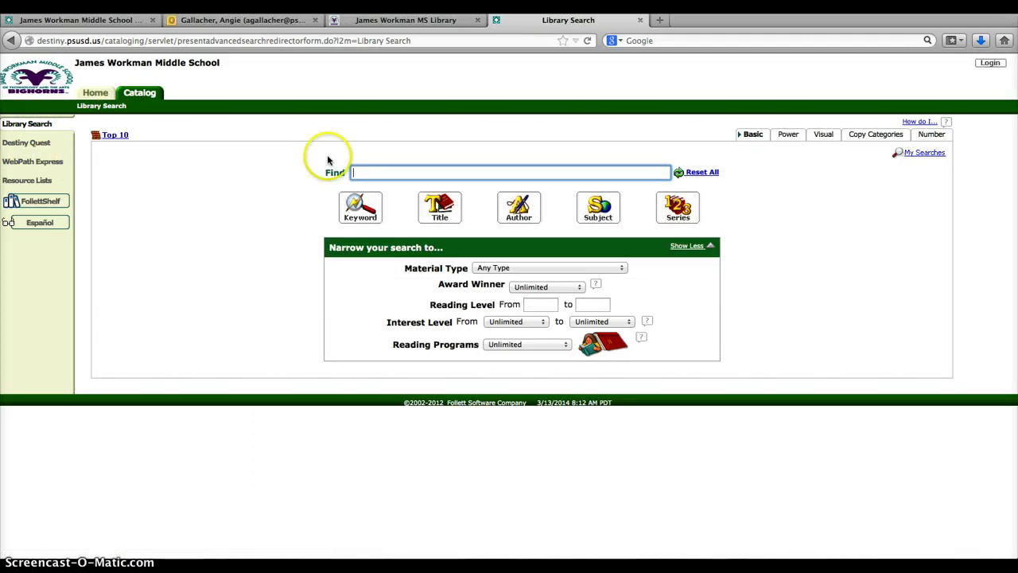
text(rabbit)
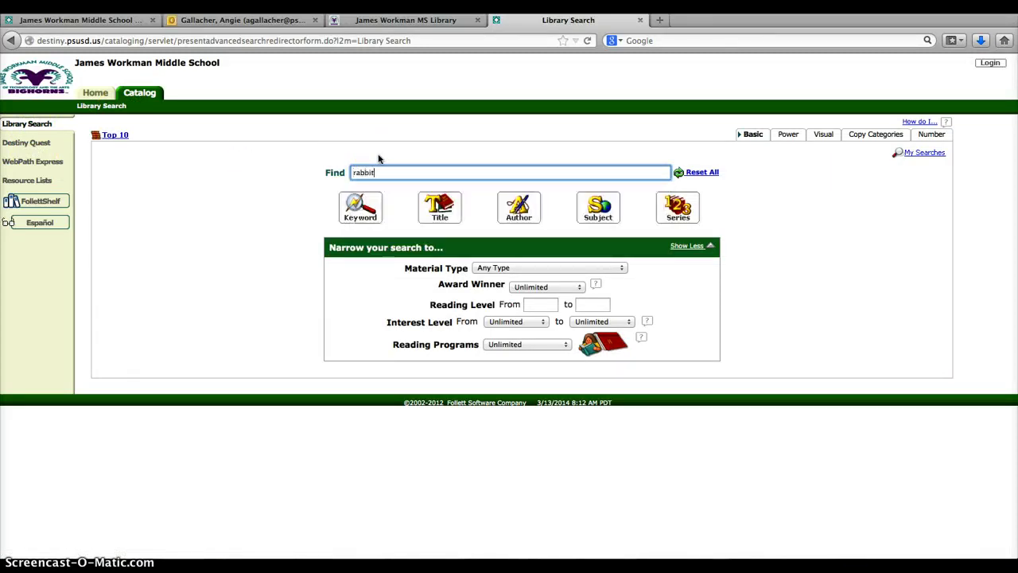
key(Return)
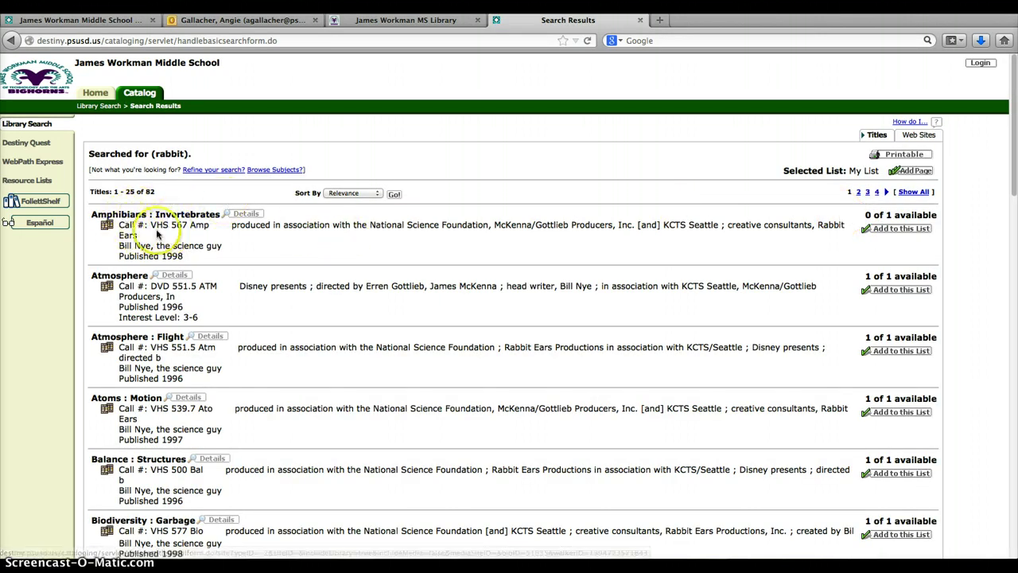
scroll(262, 230, down, 3)
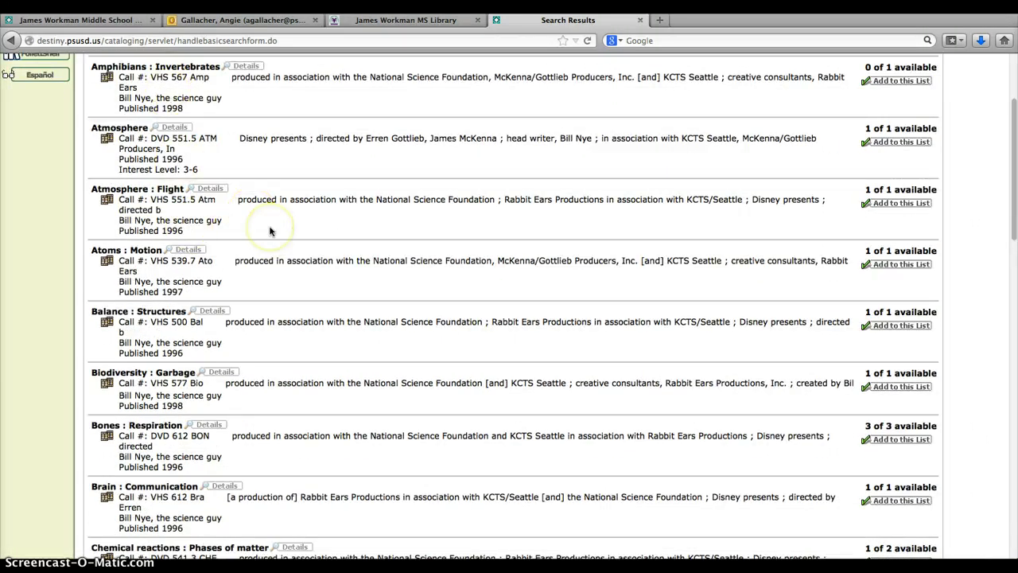
scroll(269, 231, down, 2)
scroll(269, 230, down, 9)
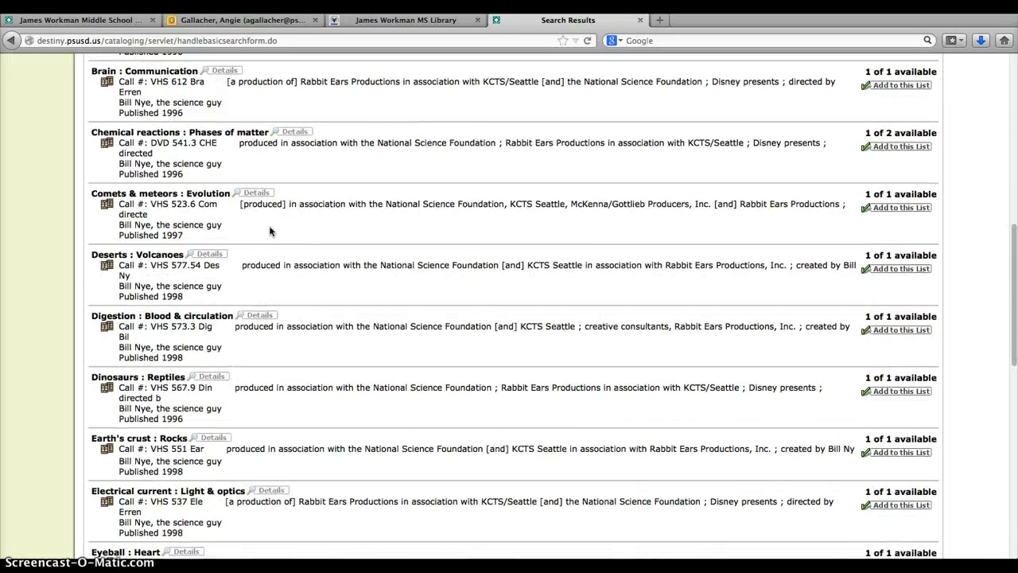
scroll(270, 231, down, 12)
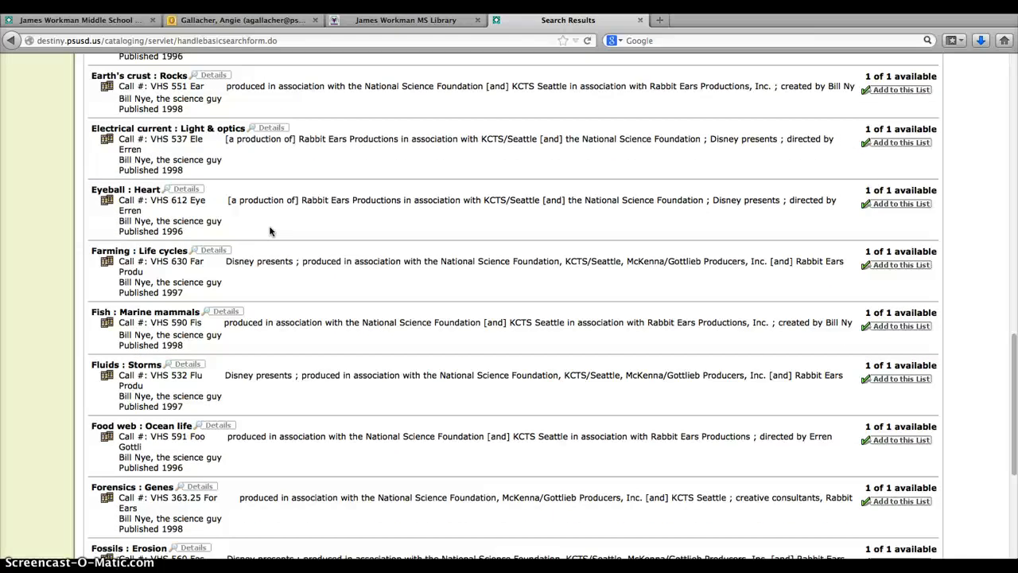
scroll(269, 231, down, 4)
scroll(269, 231, up, 20)
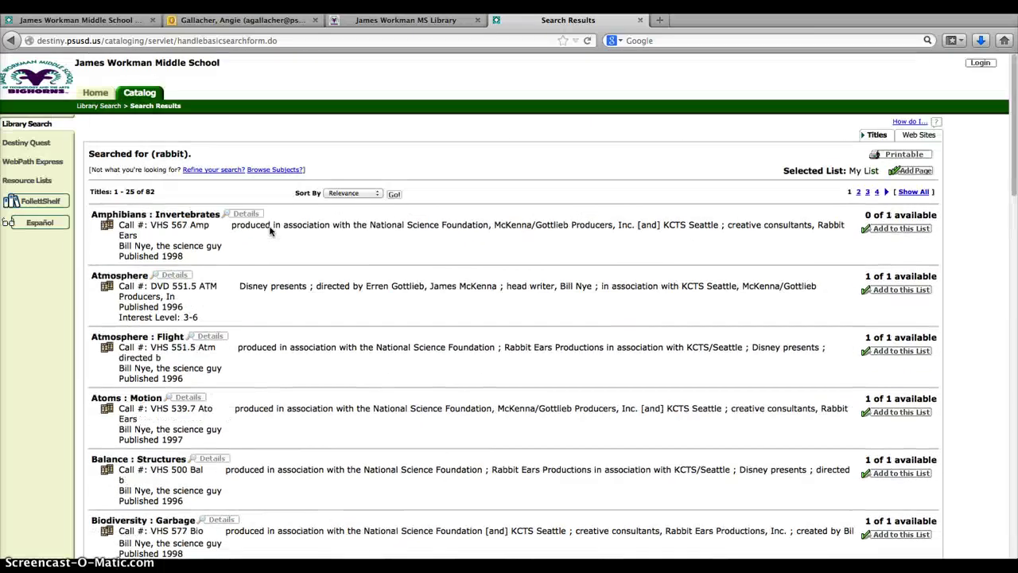
Refine the rabbit search to Material Type Book (monograph), narrowing it to 31 titles
click(195, 171)
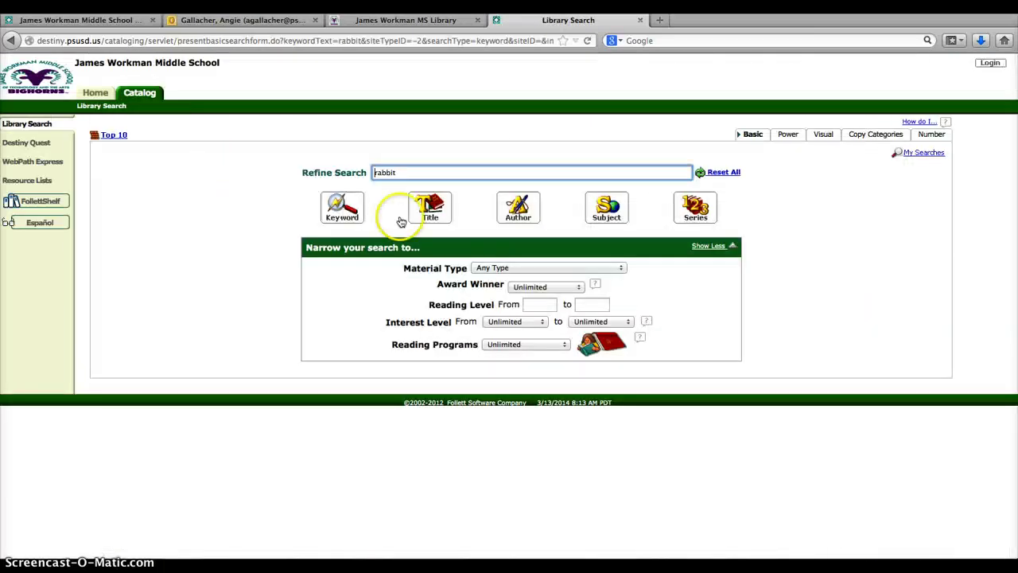
click(534, 270)
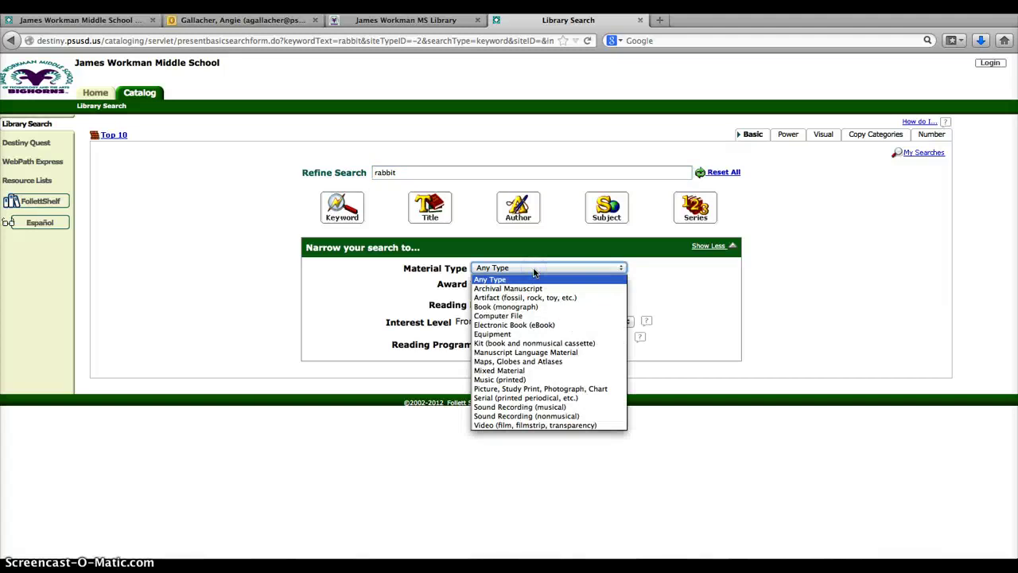
click(528, 306)
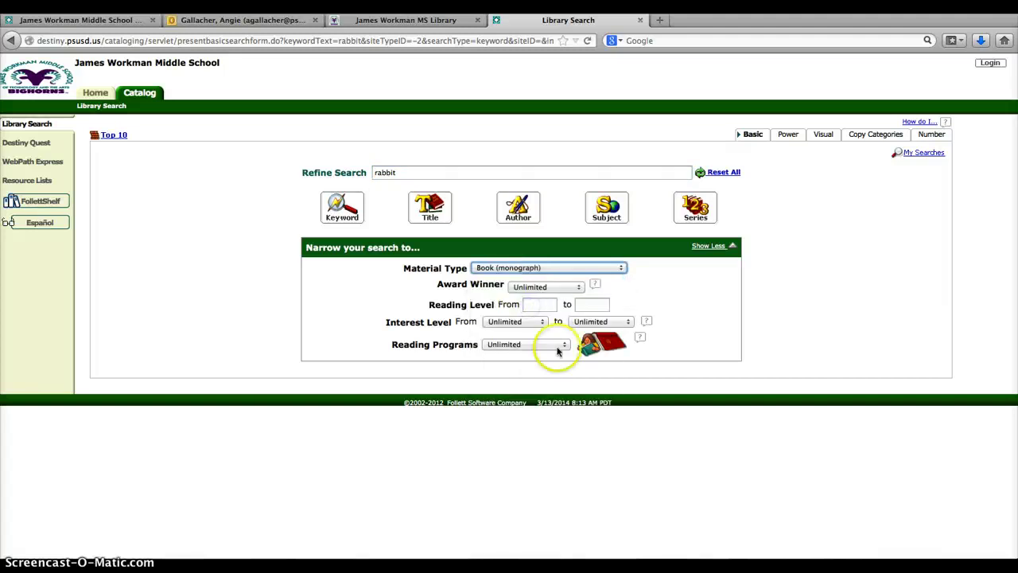
click(348, 213)
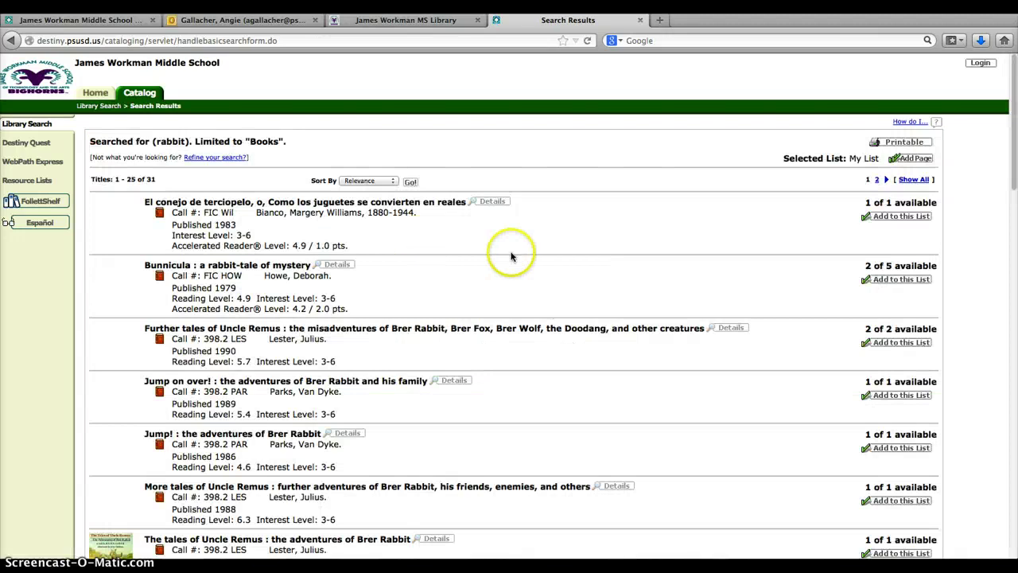
scroll(496, 250, down, 1)
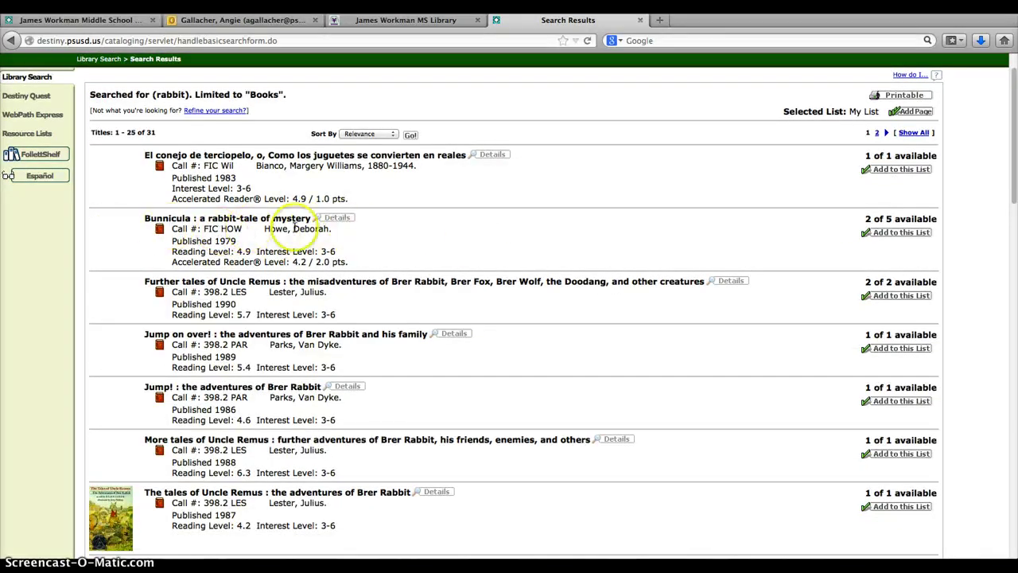
scroll(294, 228, down, 4)
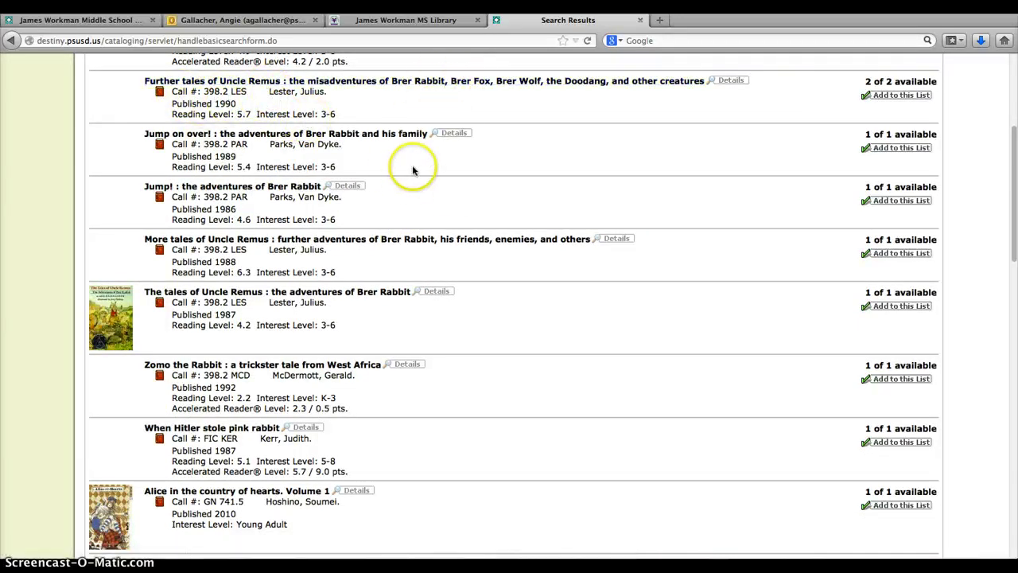
scroll(411, 167, down, 1)
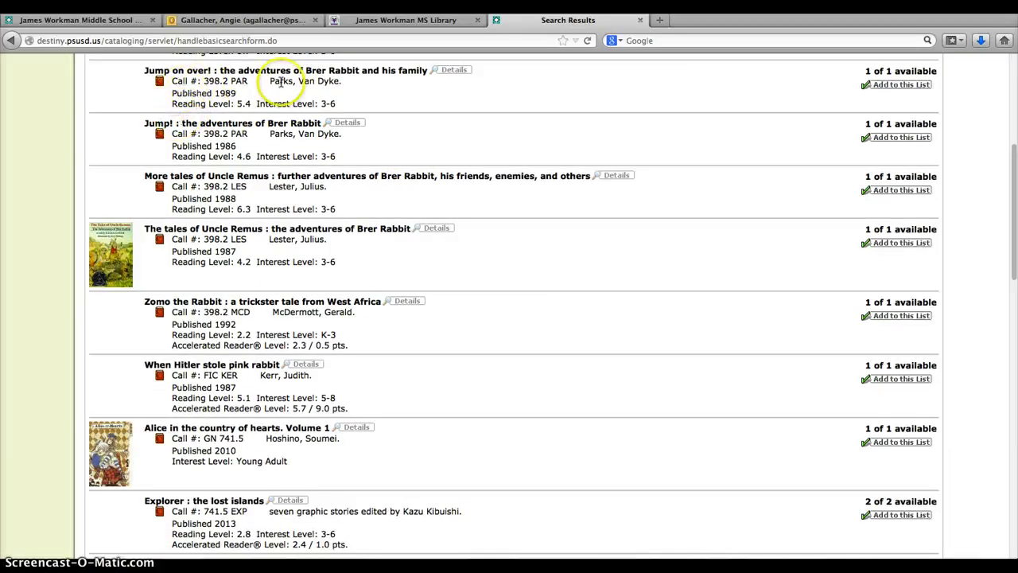
scroll(501, 231, down, 3)
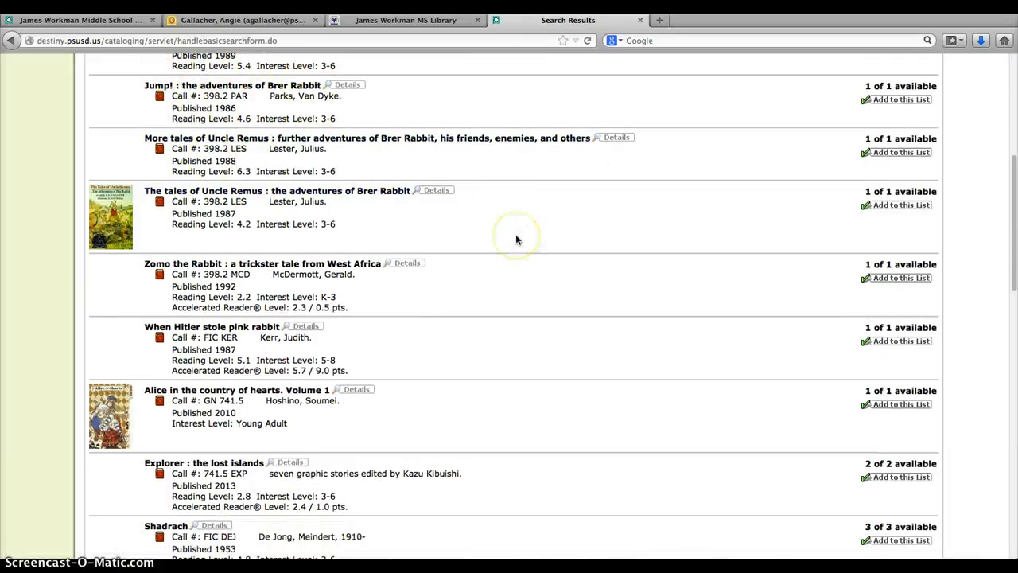
scroll(516, 240, down, 5)
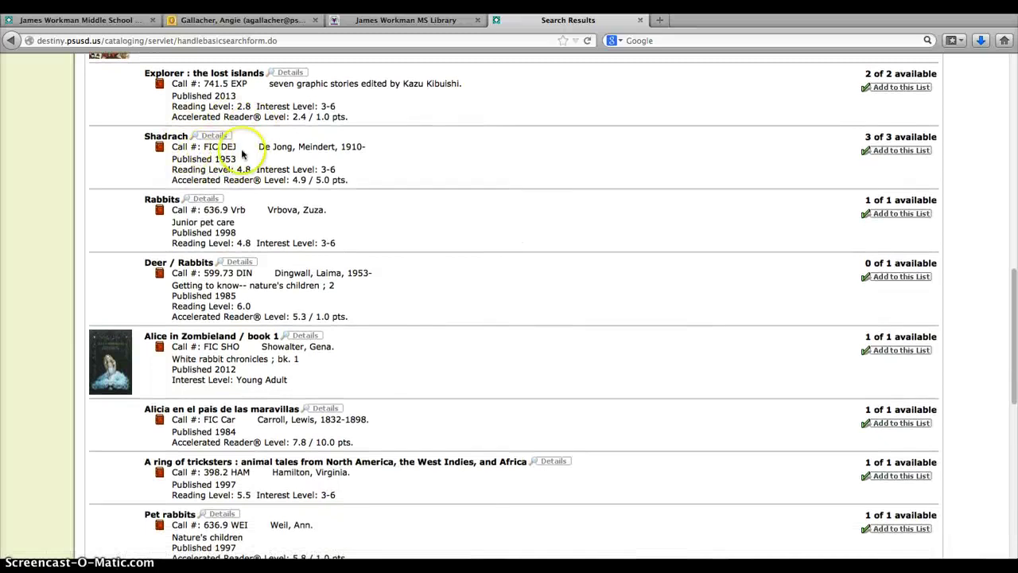
scroll(472, 198, down, 3)
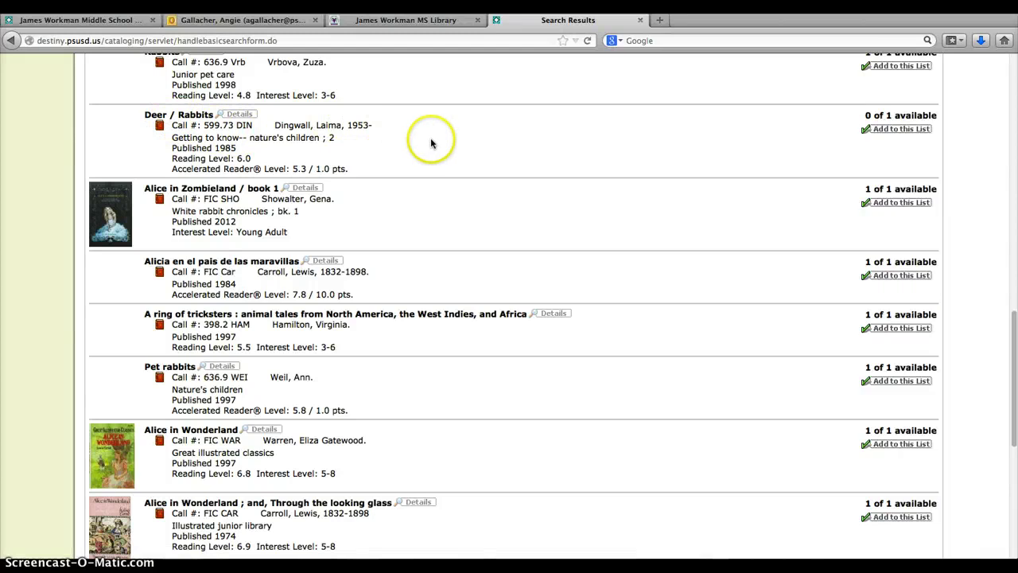
scroll(432, 143, down, 2)
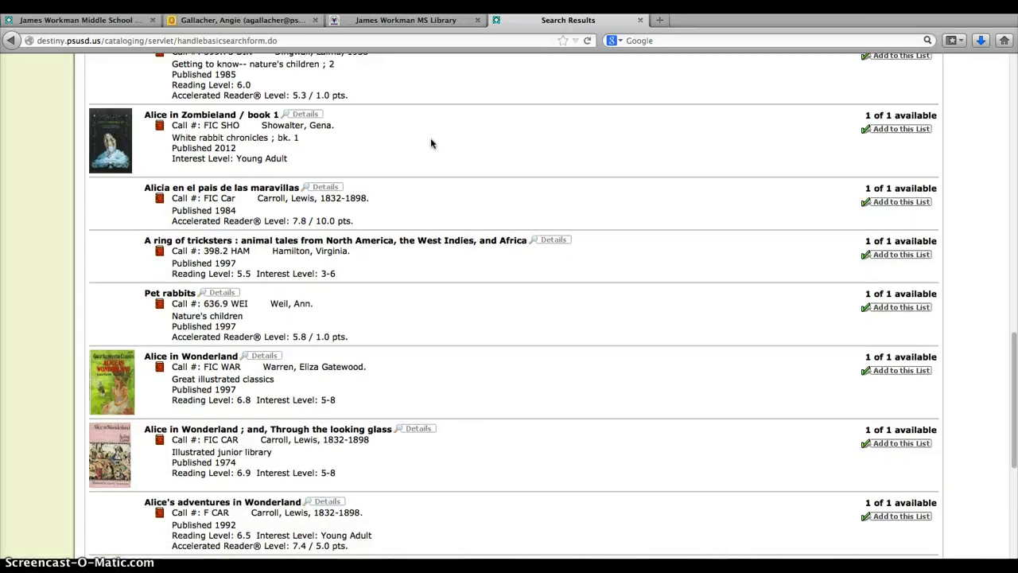
scroll(432, 142, down, 5)
scroll(431, 142, up, 15)
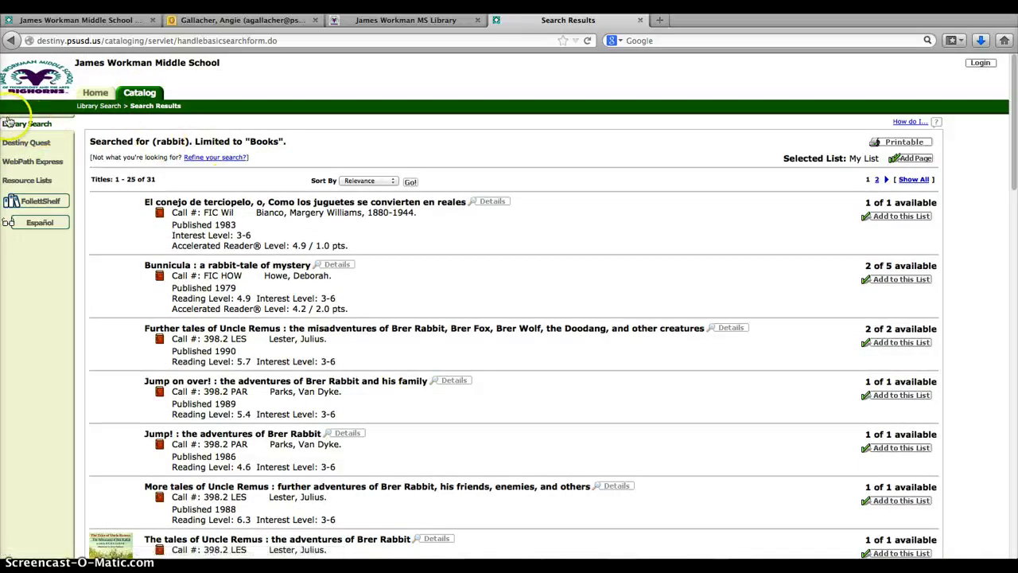
Add 'animals' to the rabbit book search, narrowing it to 12 titles
click(203, 158)
click(417, 172)
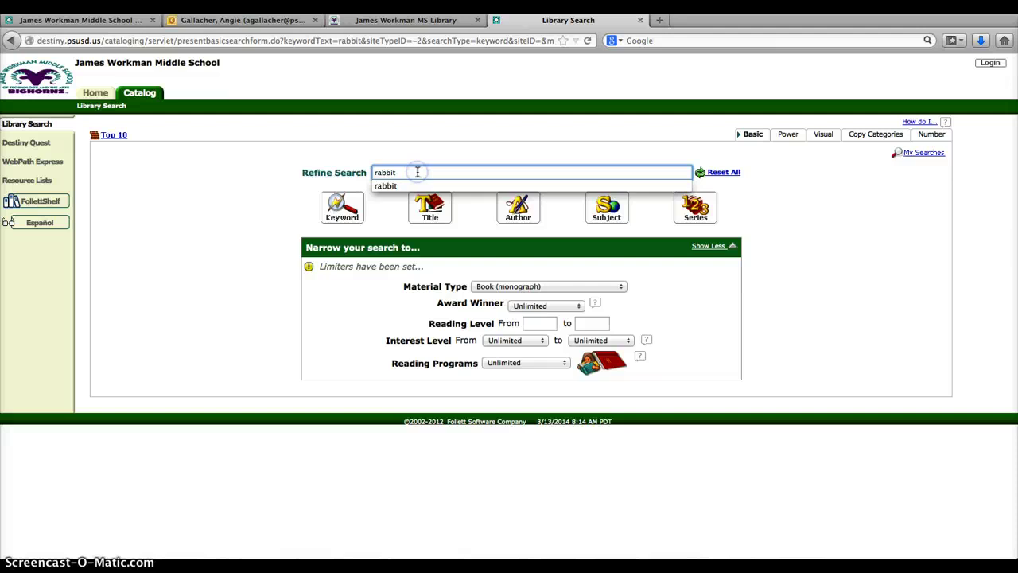
text(an)
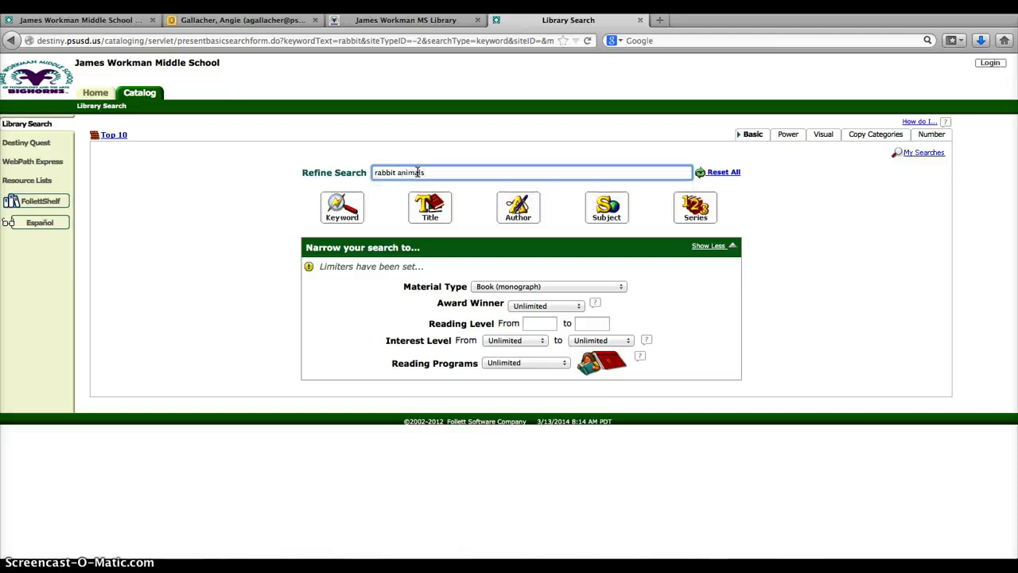
text(imals)
key(Return)
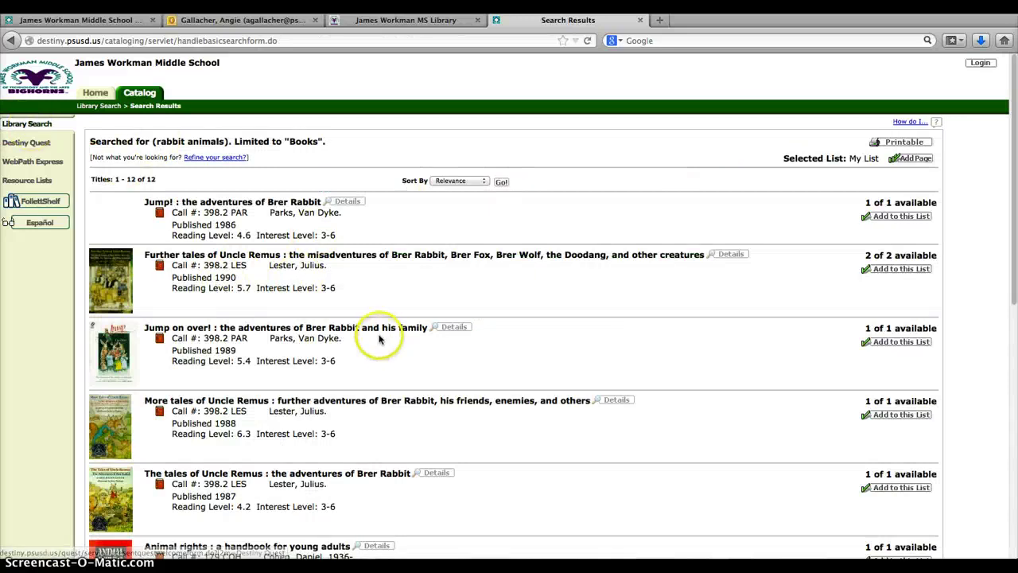
Run a new search for 'rabbit habitats', returning the single title Pet rabbits
click(26, 123)
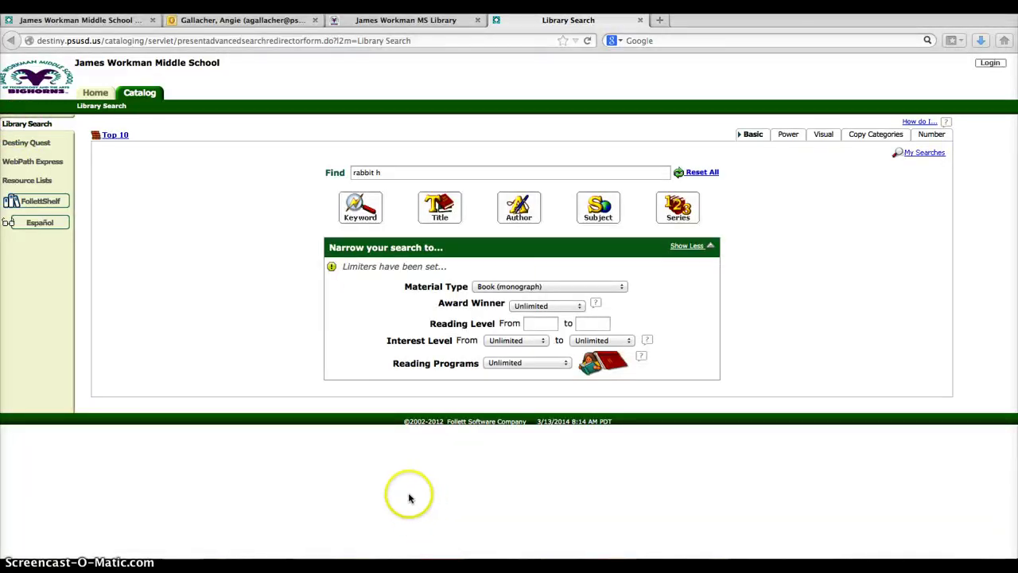
click(393, 173)
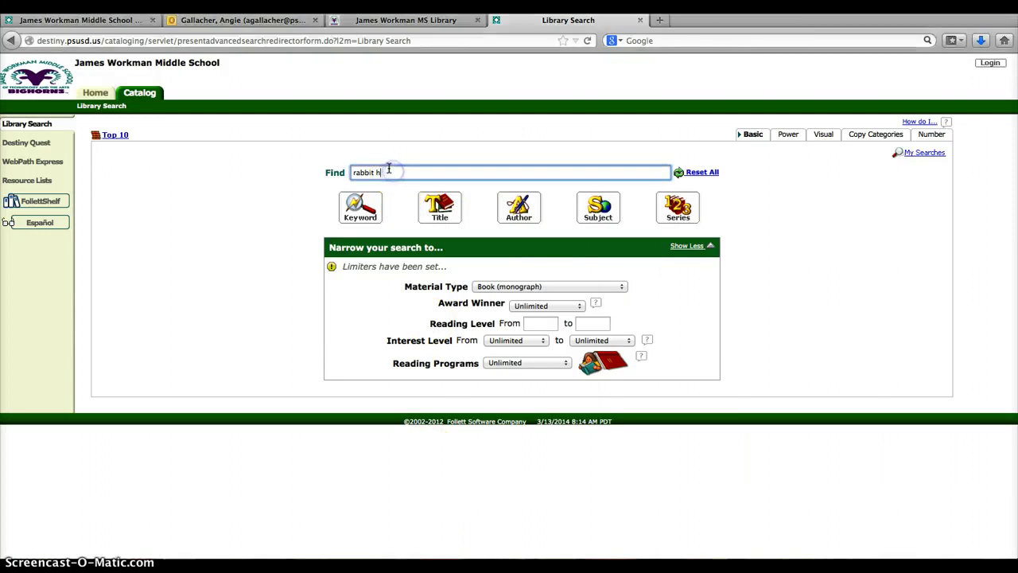
text(r)
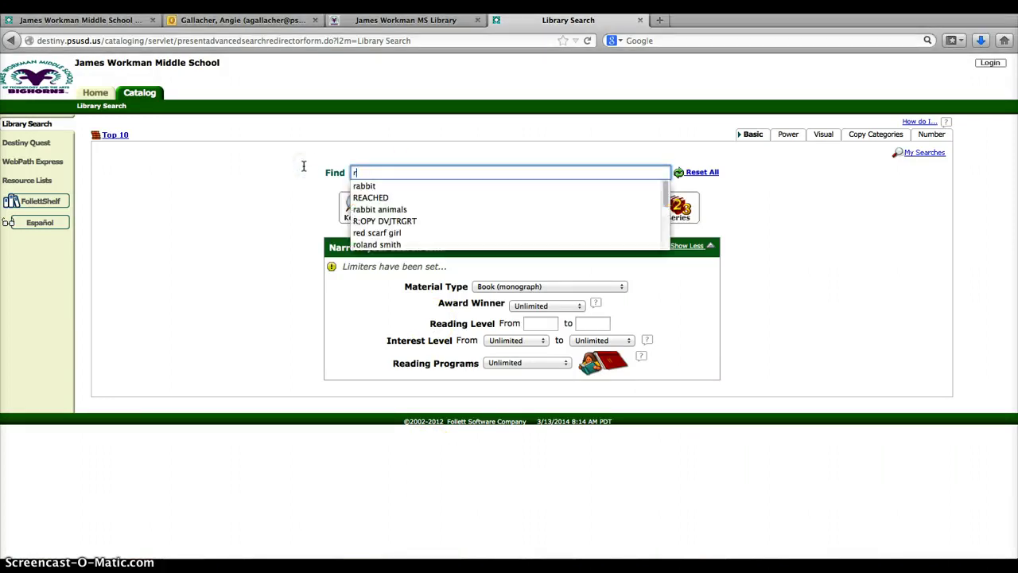
text(abbit)
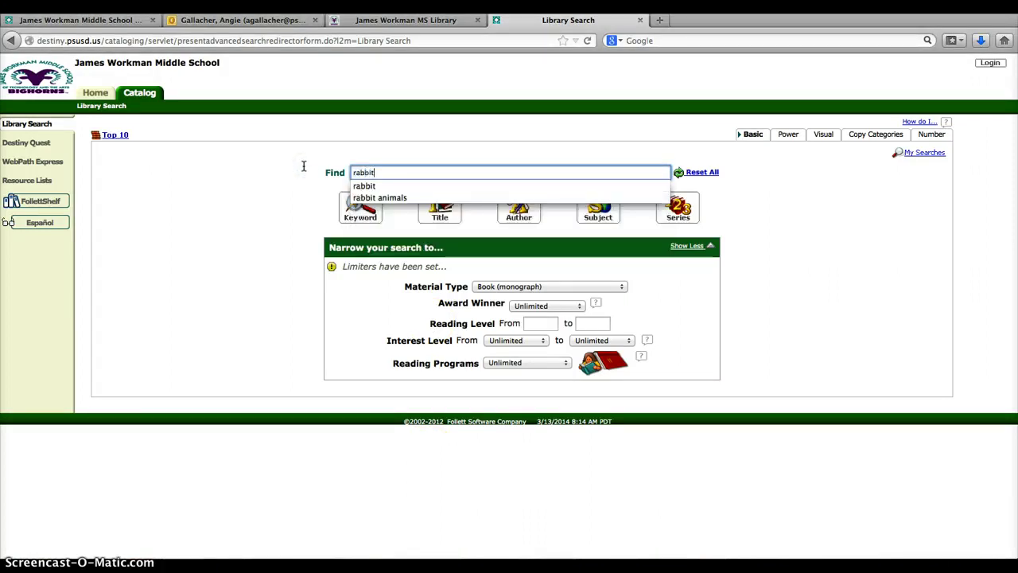
text( ha)
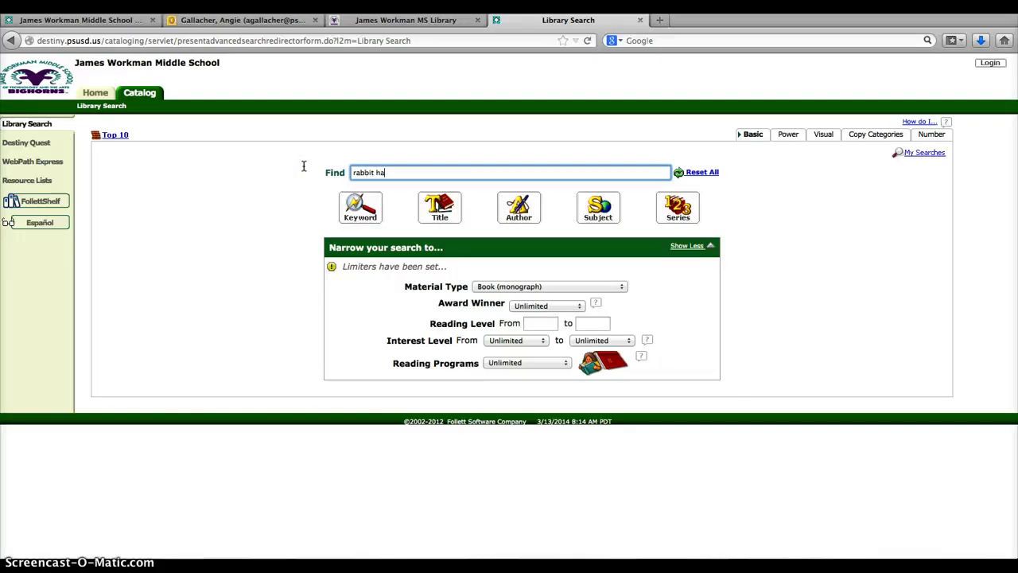
text(bitats)
key(Return)
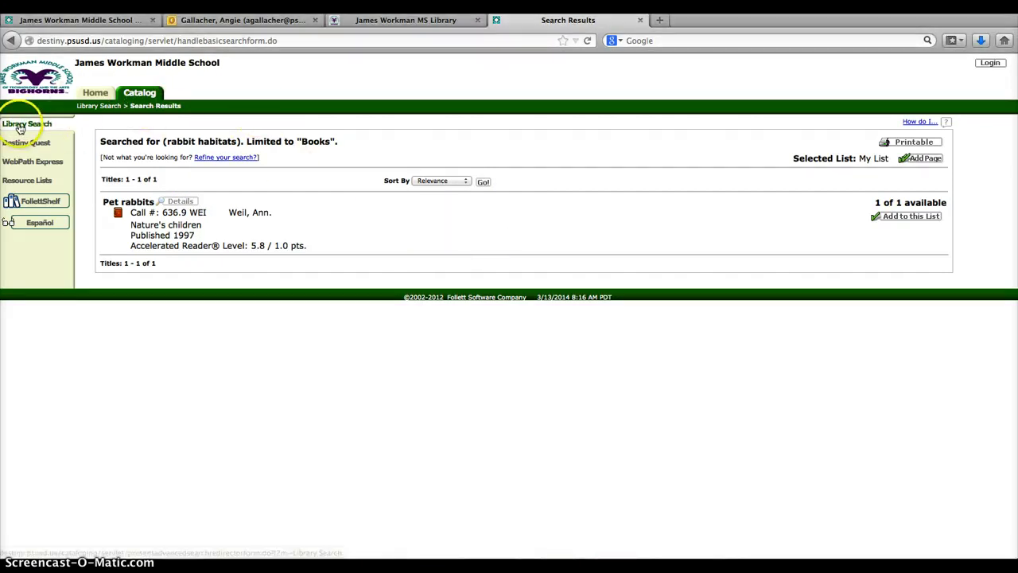
Search 'ebooks fiction' limited to Electronic Book (eBook), returning 79 titles
click(24, 125)
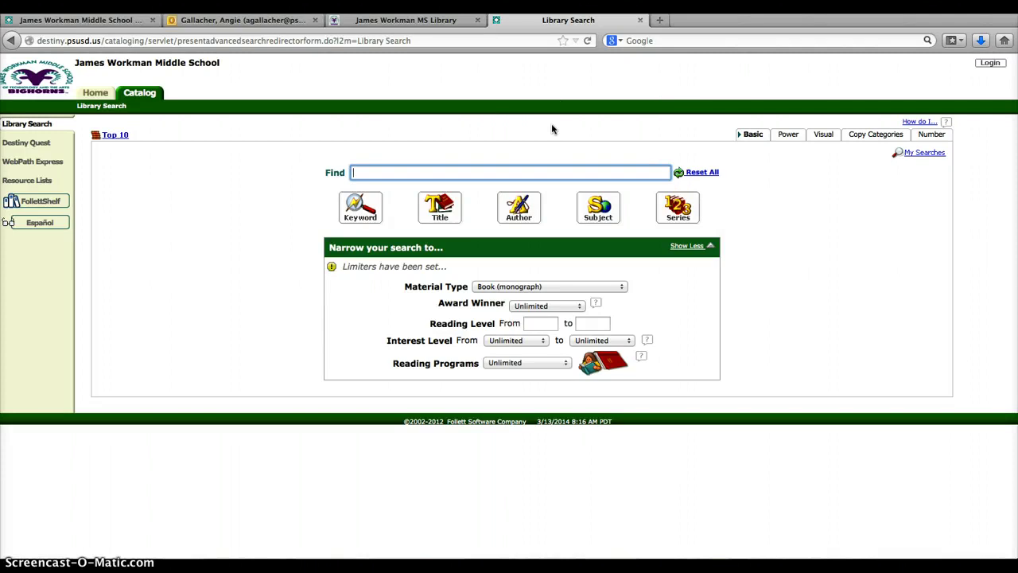
text(ebook)
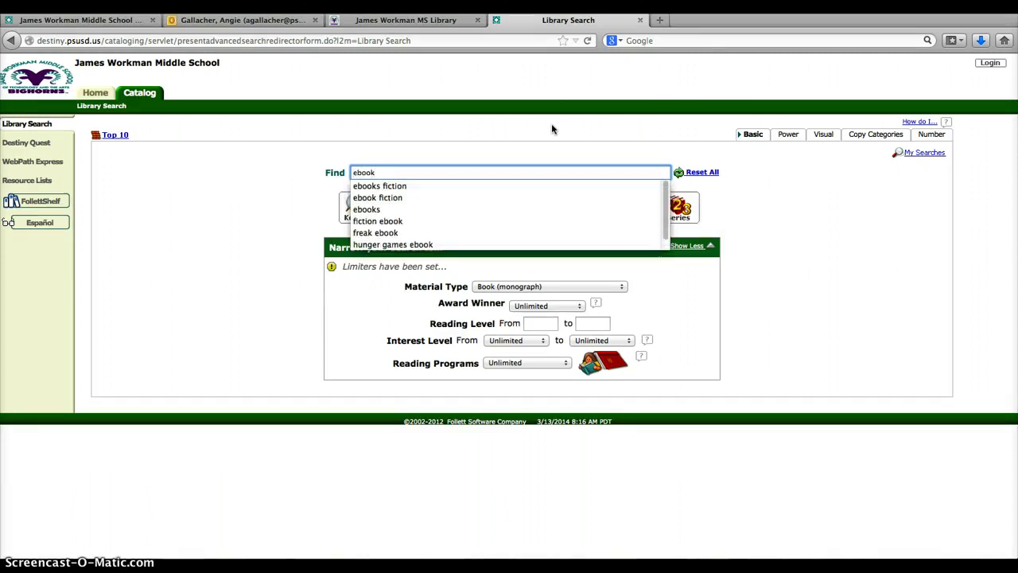
click(384, 187)
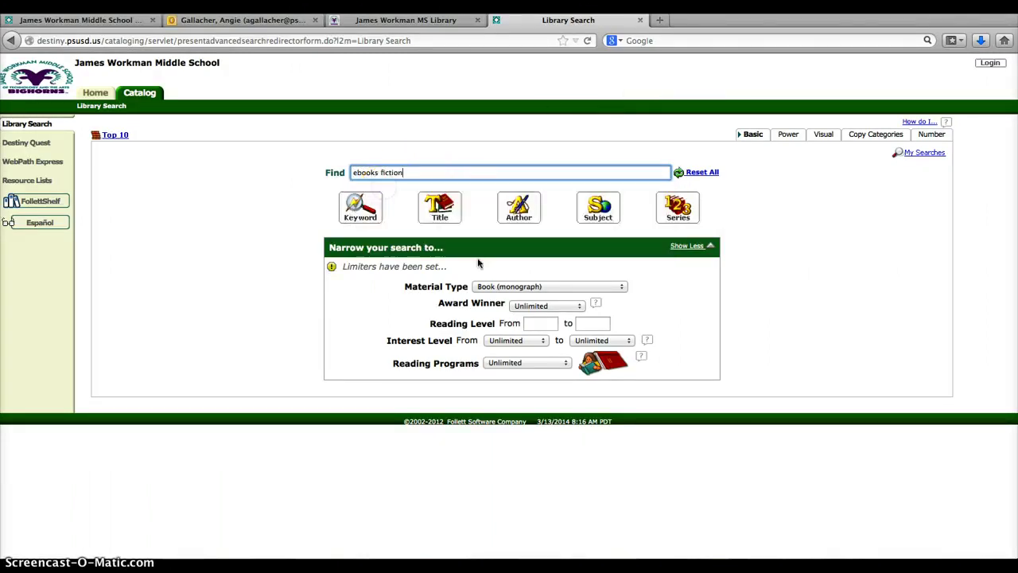
click(561, 288)
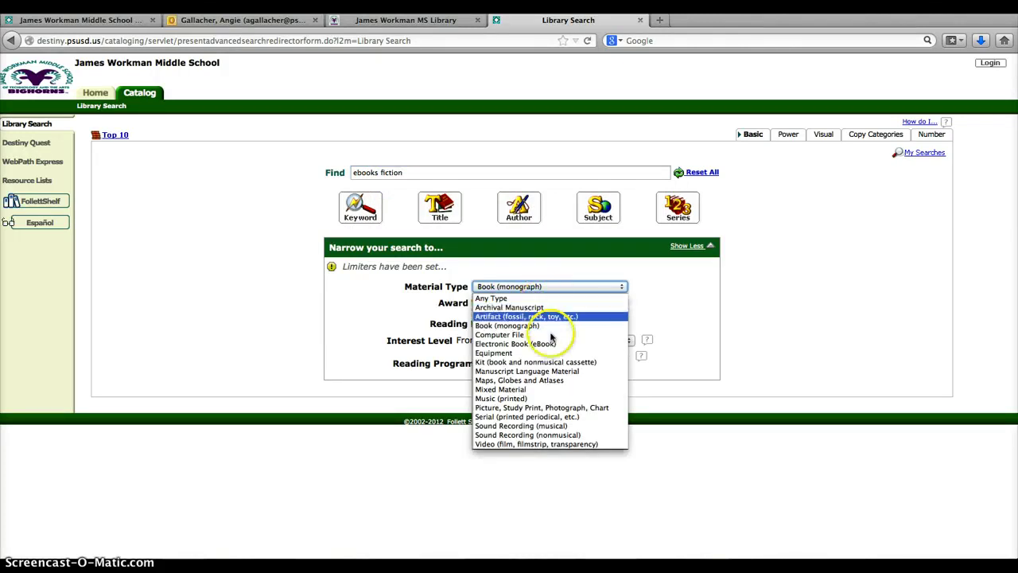
click(547, 343)
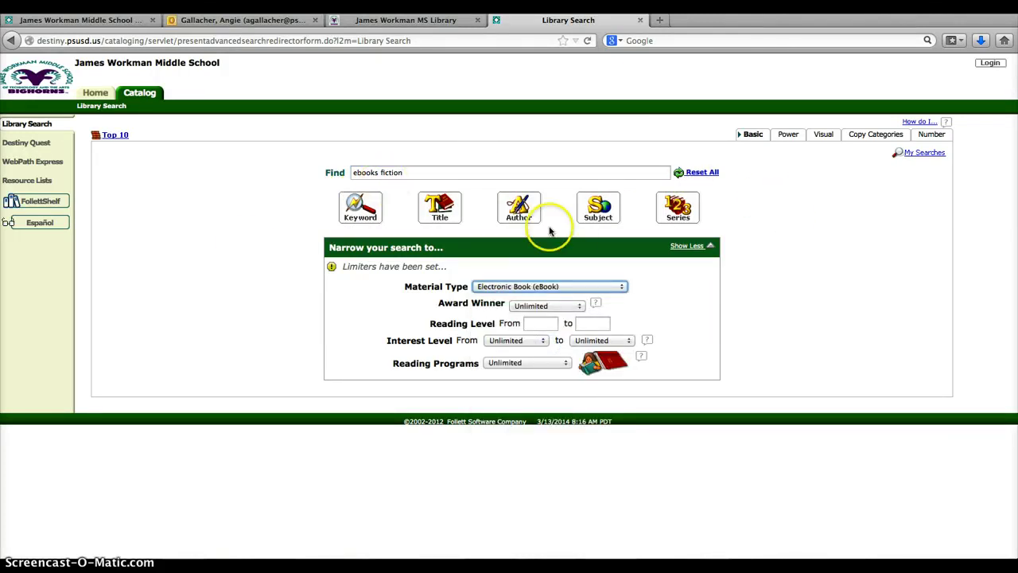
click(365, 204)
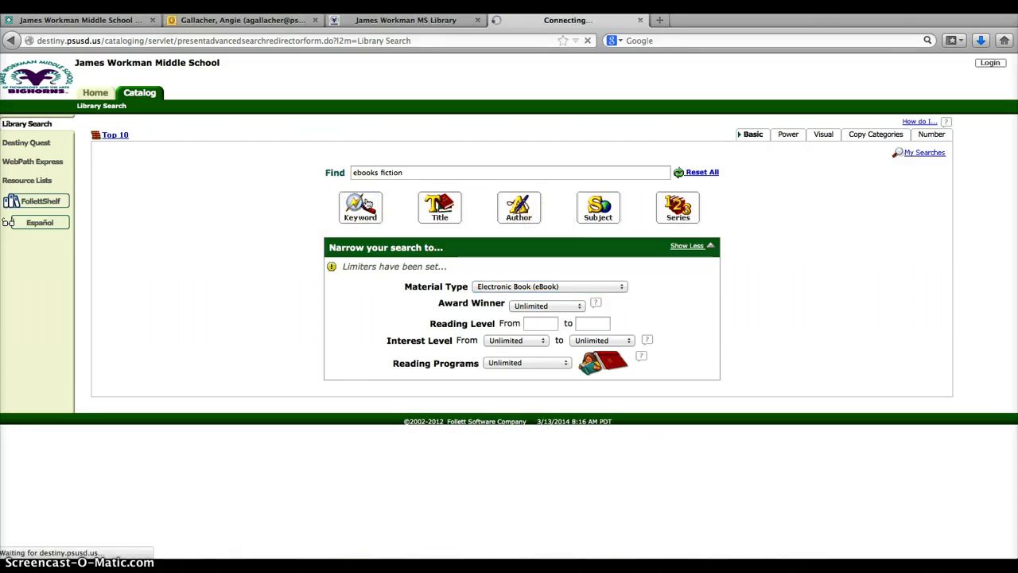
click(365, 205)
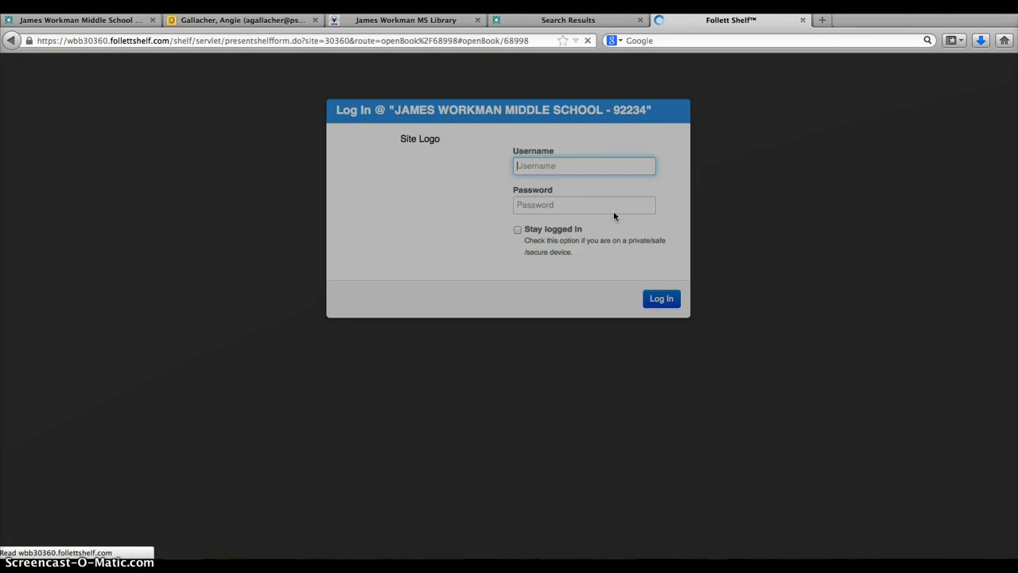
Log in to Follett Shelf with the school username and password, then dismiss the no-copies alert
click(613, 219)
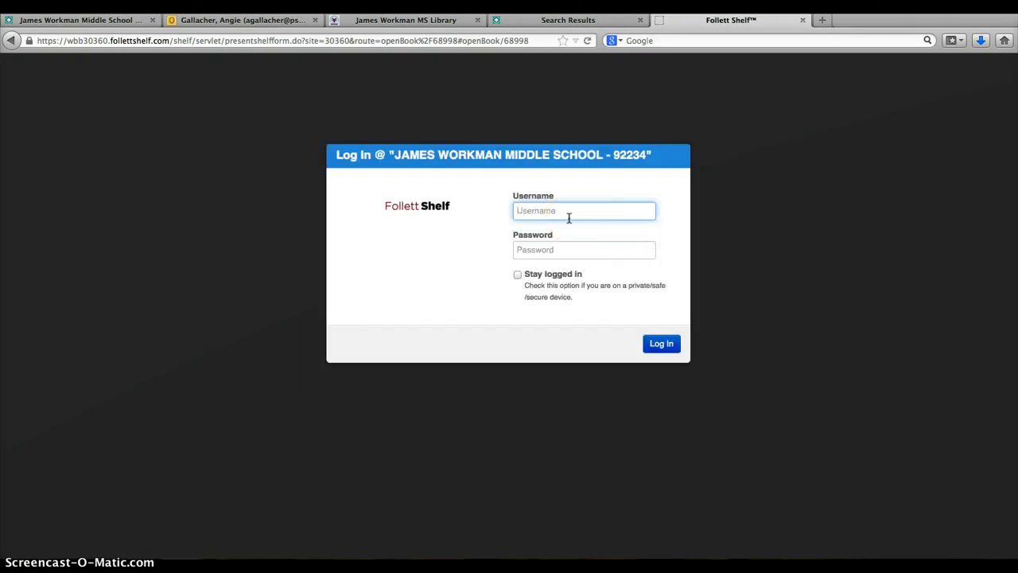
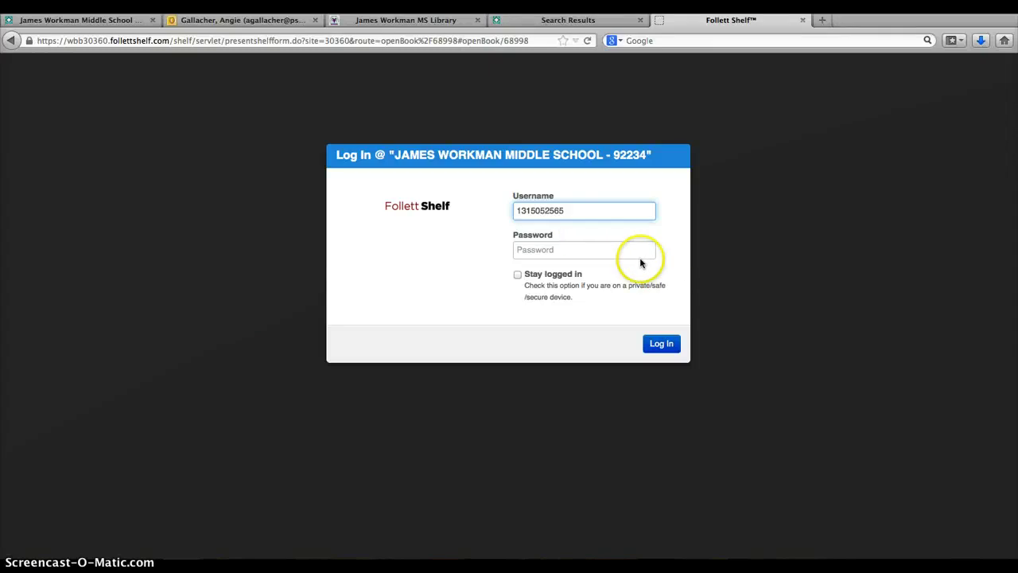
click(604, 248)
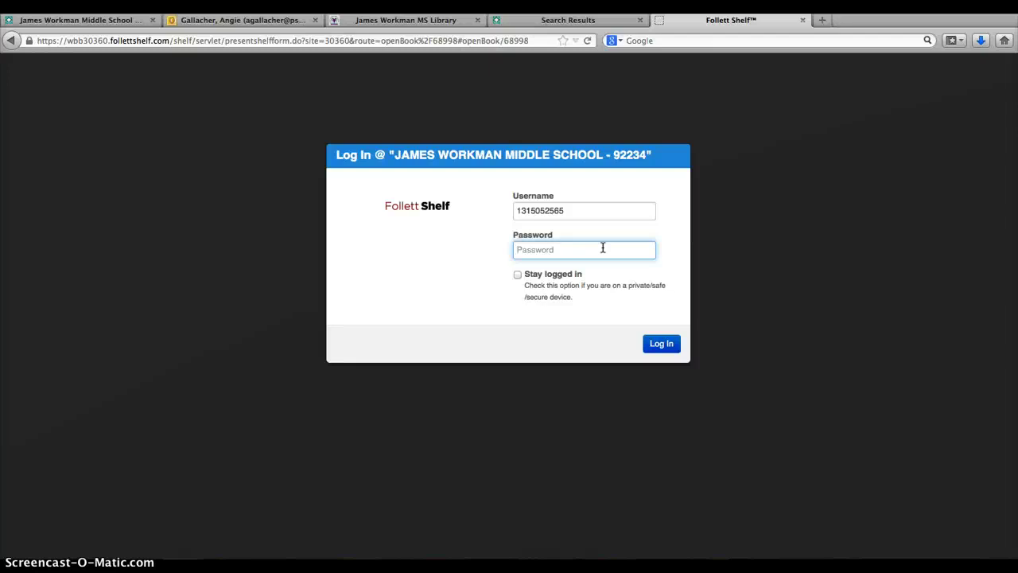
text(•••••)
click(398, 432)
key(Return)
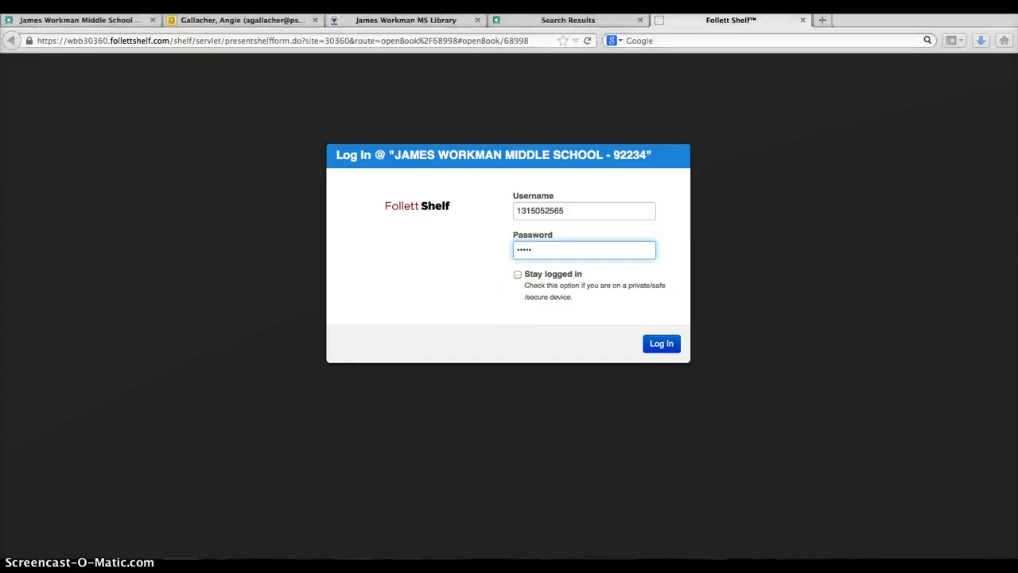
click(667, 268)
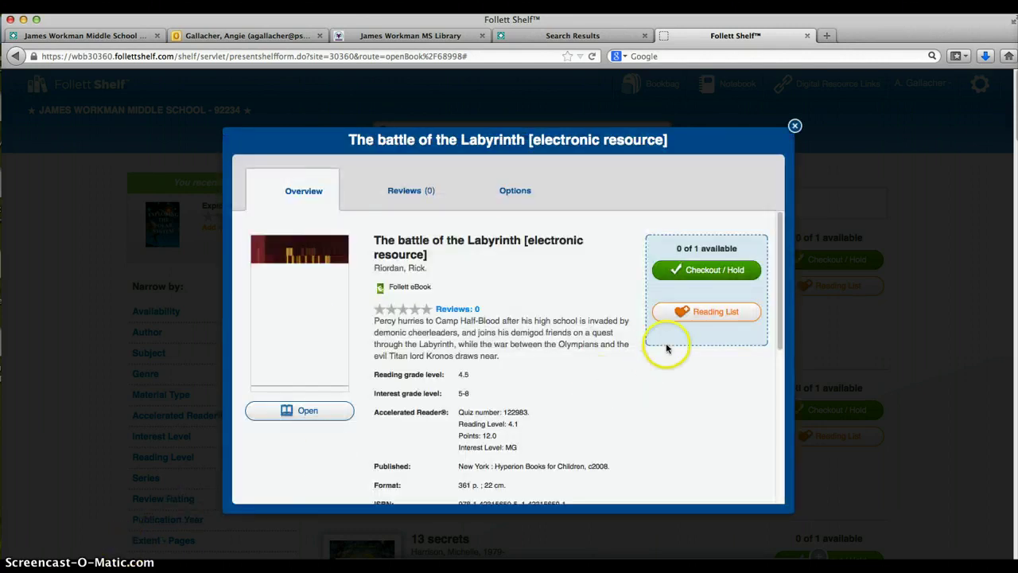
Close The battle of the Labyrinth details, scroll the ebook list, and select Checkout / Hold on The fire
click(795, 125)
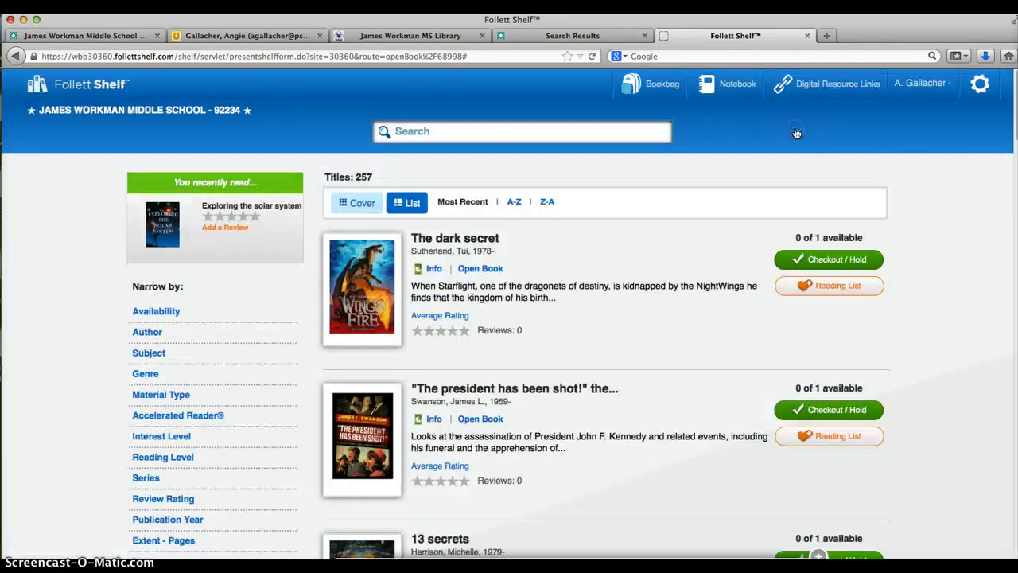
scroll(658, 284, down, 10)
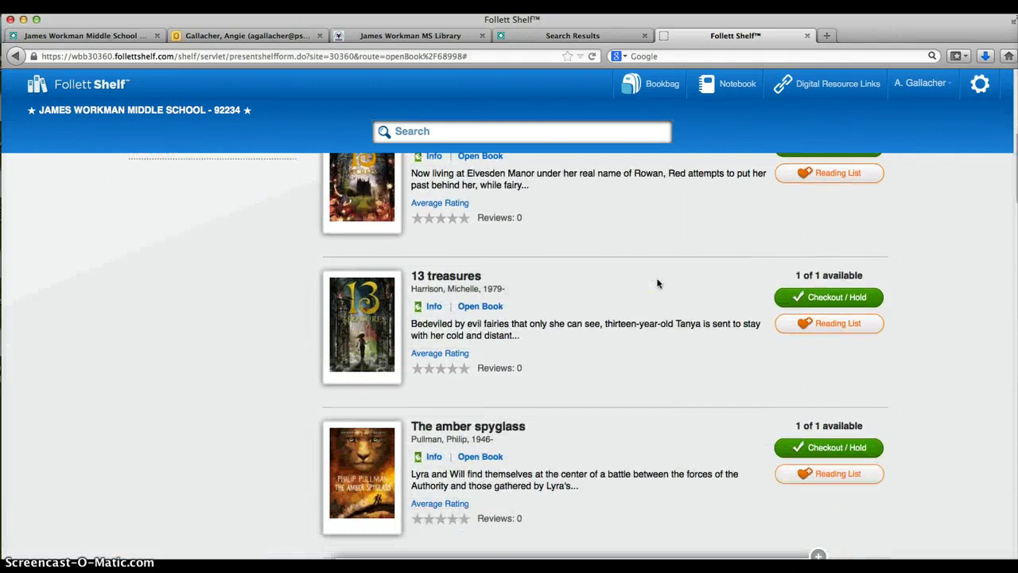
scroll(657, 284, down, 20)
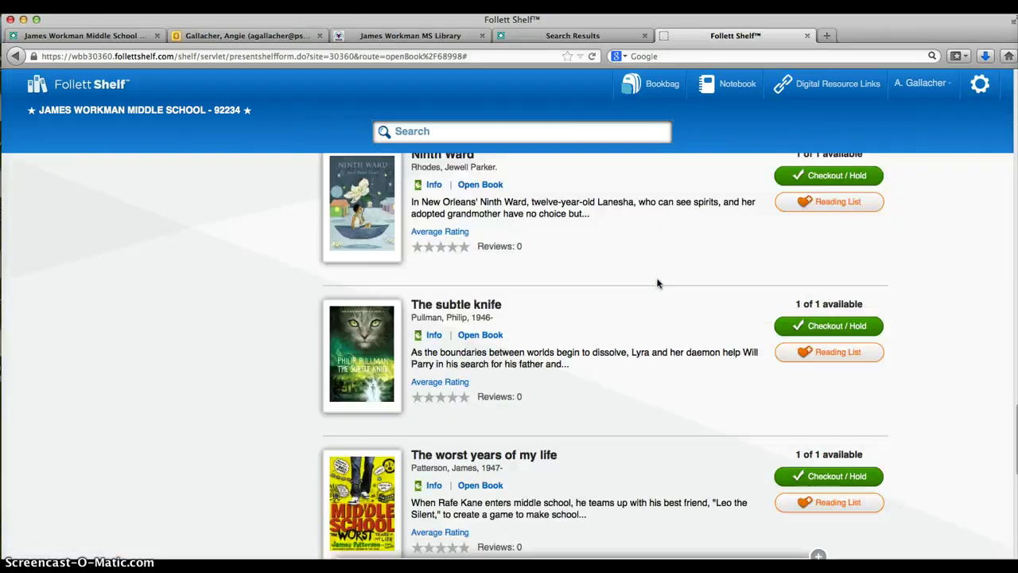
scroll(657, 284, down, 10)
scroll(658, 284, down, 5)
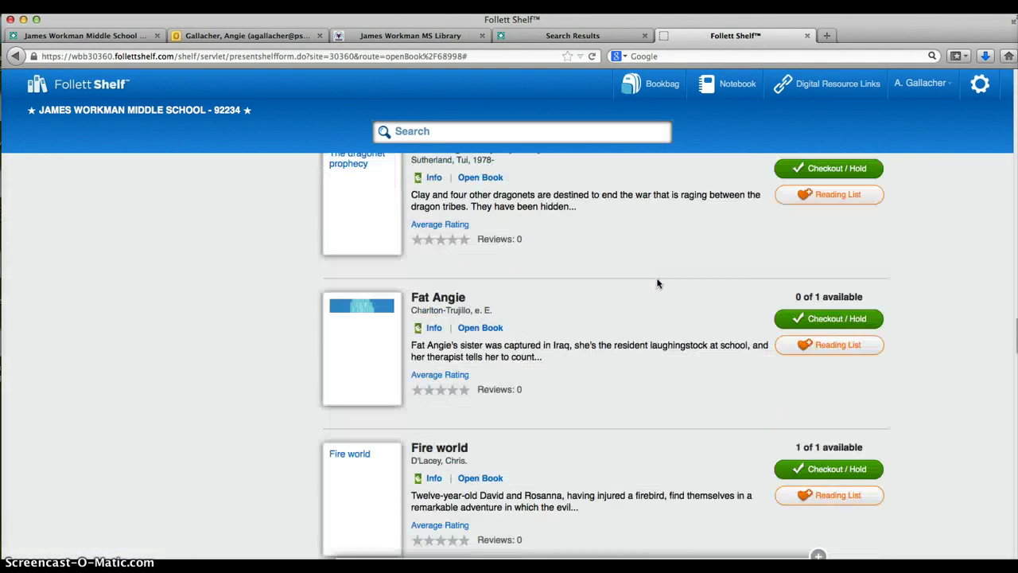
scroll(657, 284, down, 15)
scroll(658, 284, up, 20)
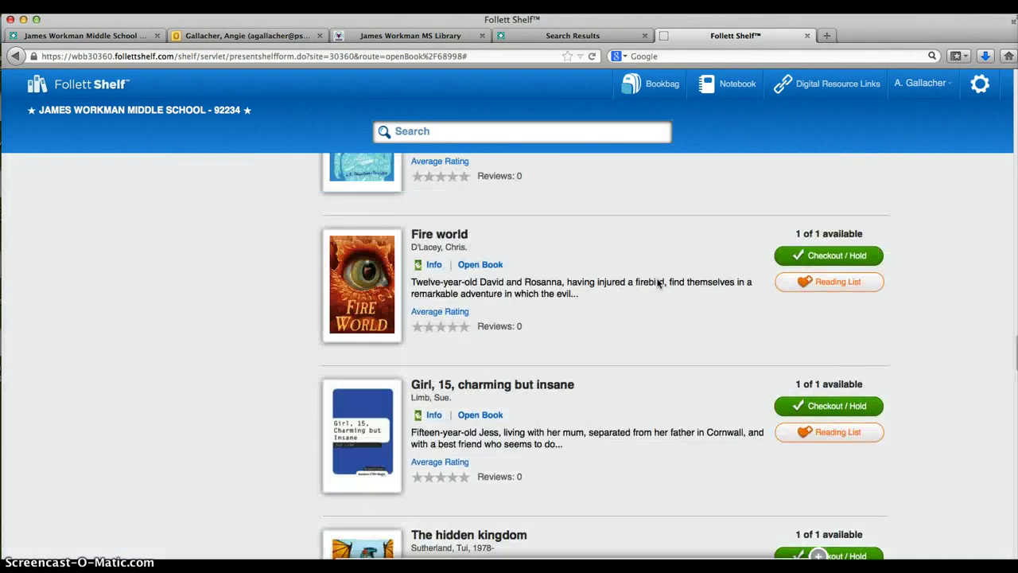
scroll(657, 284, up, 15)
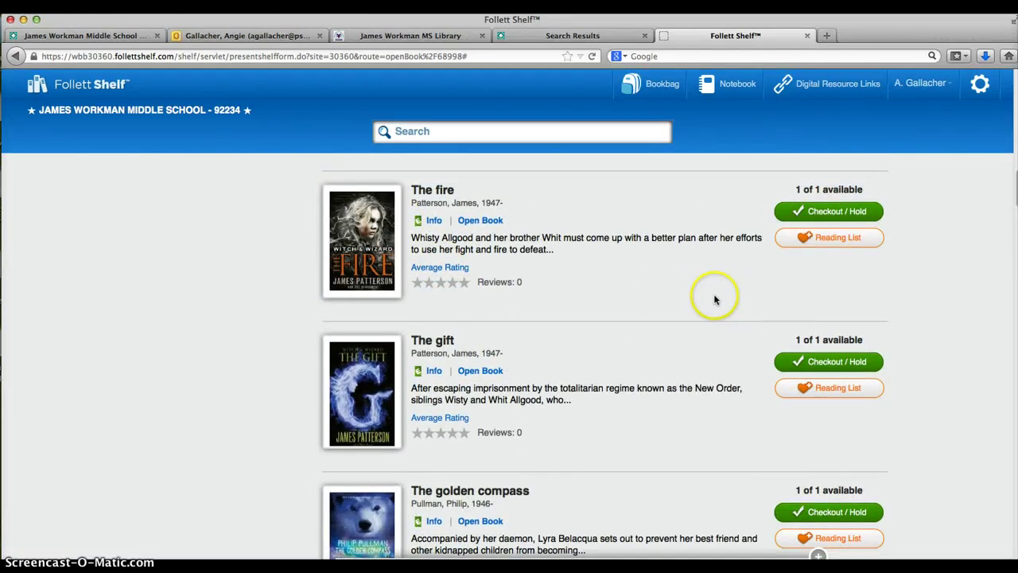
click(839, 218)
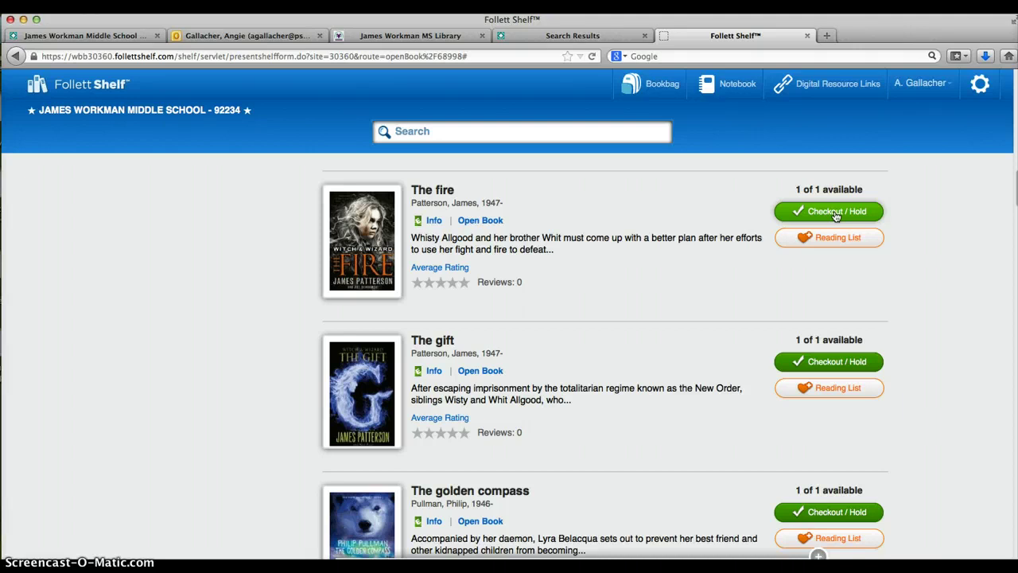
click(699, 297)
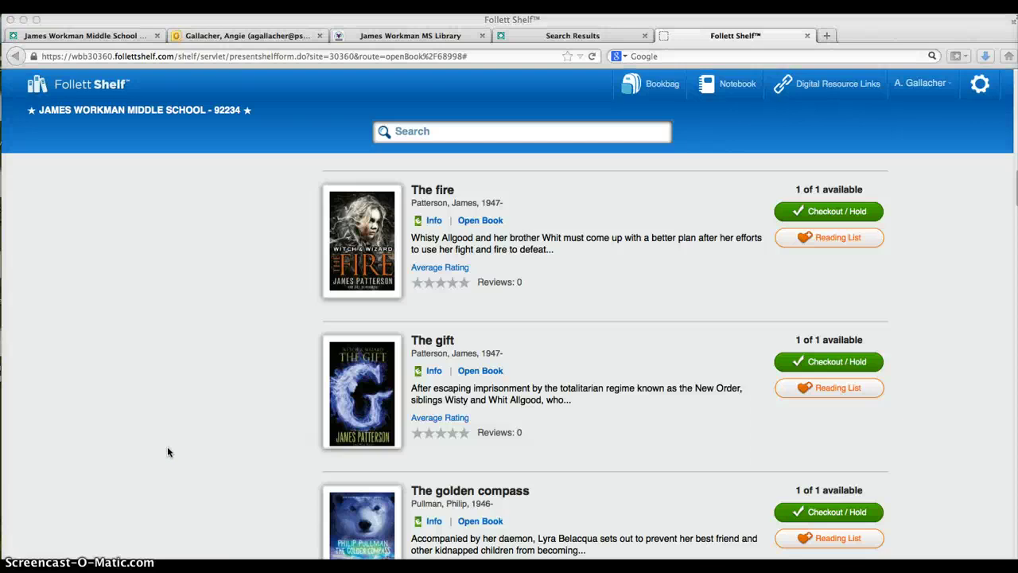
click(200, 446)
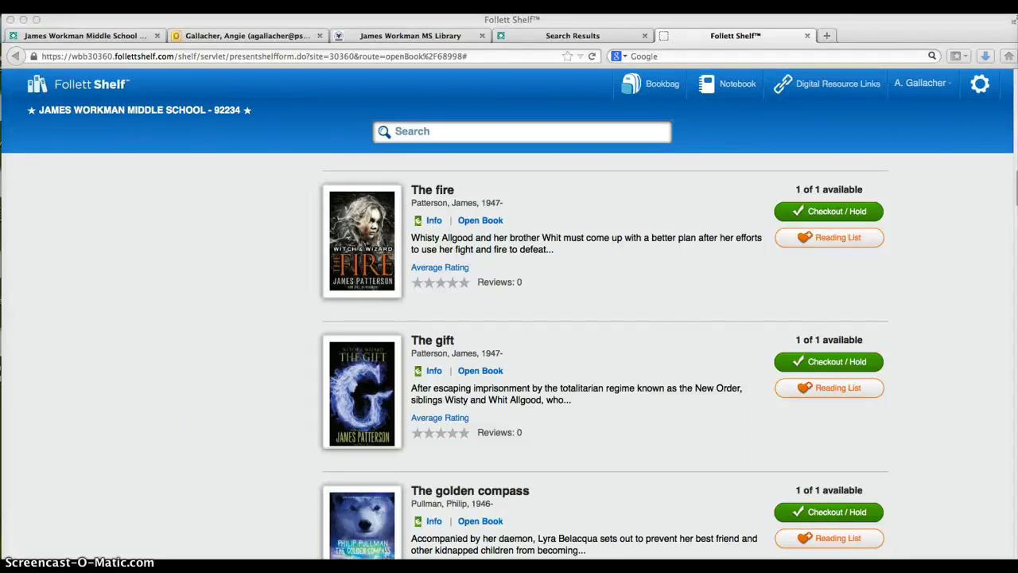